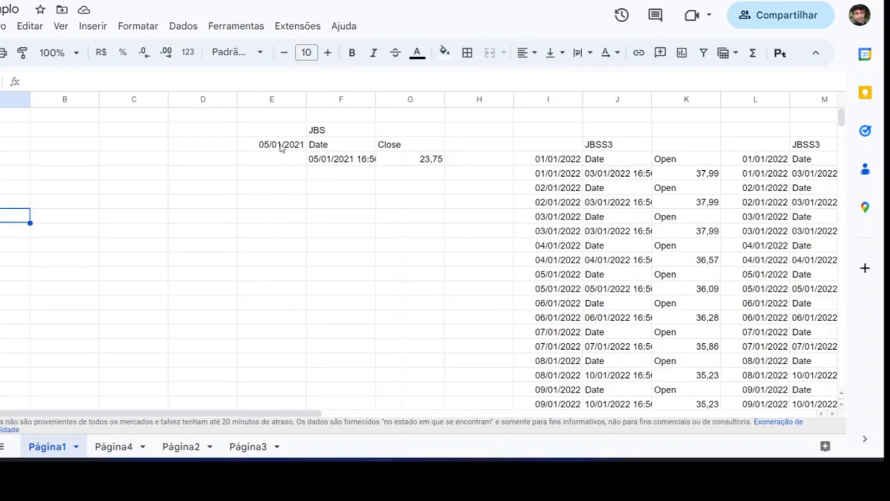
Extend the date in E3 down through E7 as a daily series
click(281, 148)
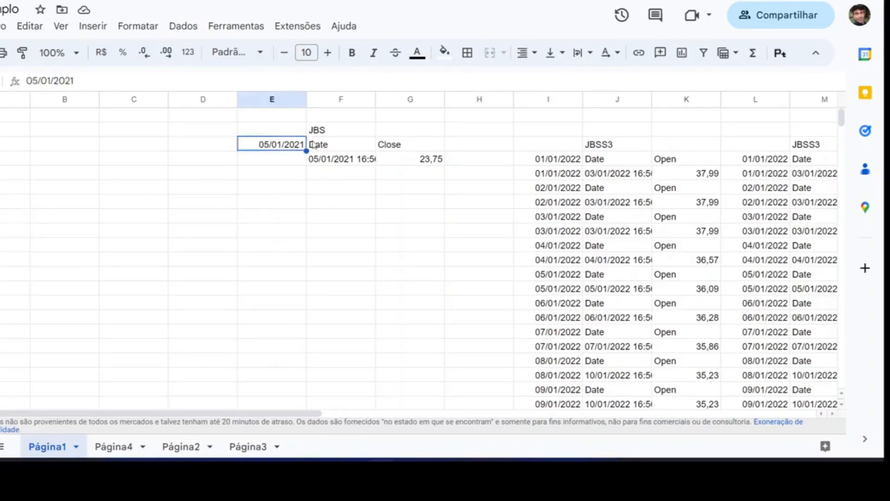
click(346, 133)
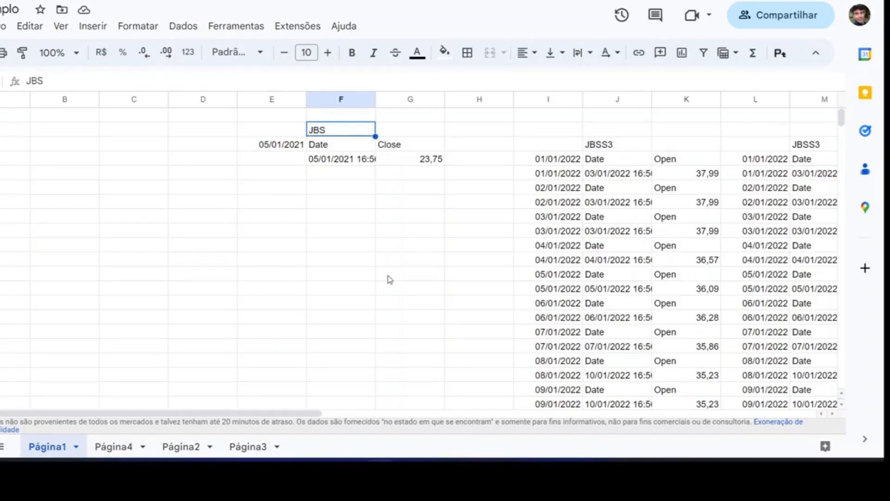
click(278, 147)
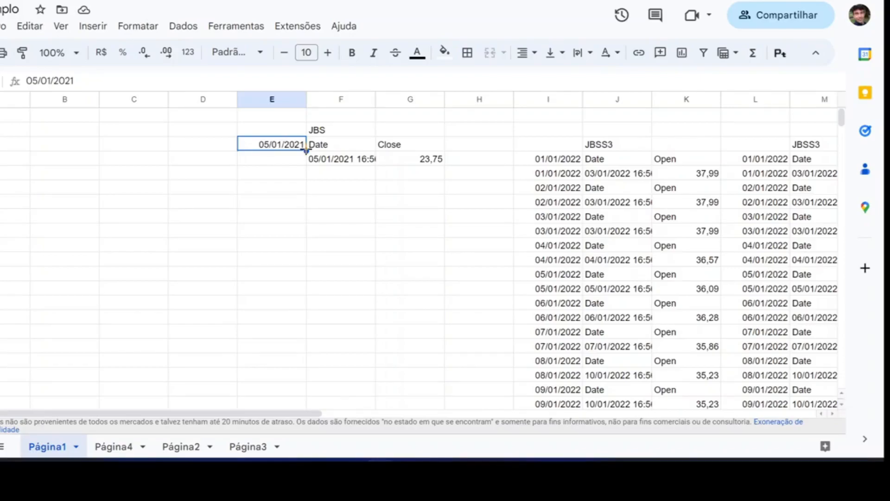
drag(306, 150, 298, 206)
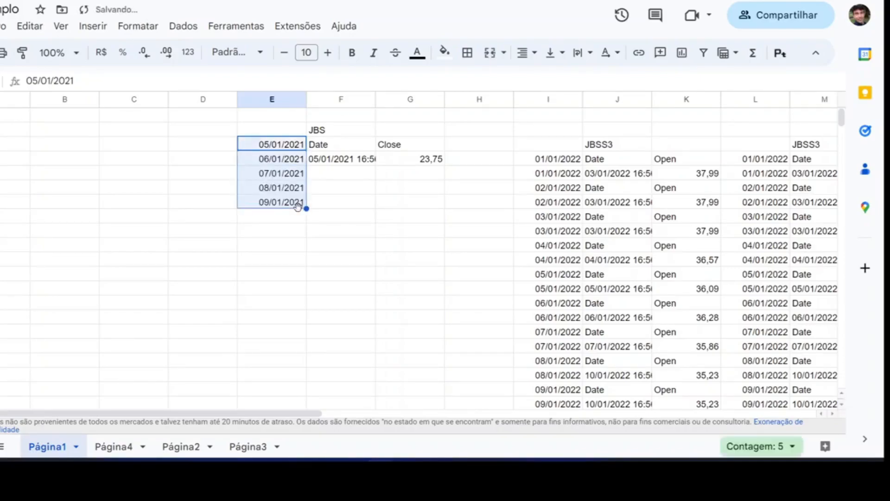
Enter =E3 in cell E4 and =E3+1 in cell E5 so that each date repeats on two rows
click(285, 161)
text(=)
click(271, 147)
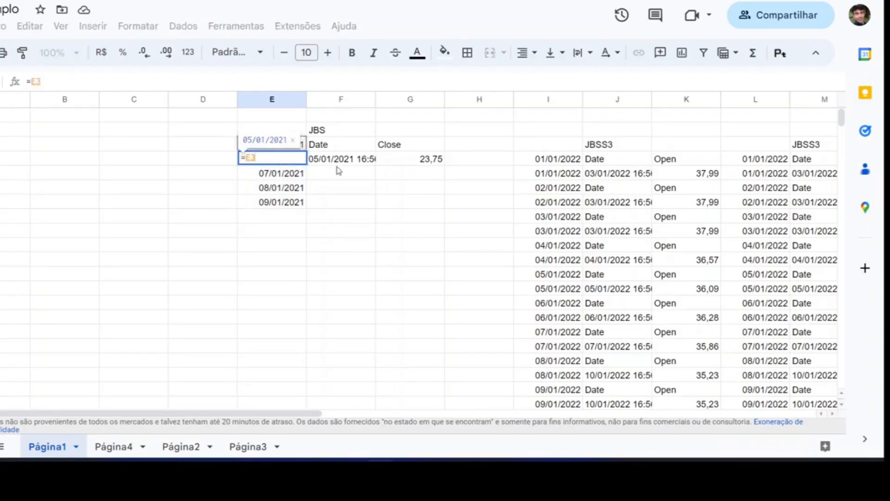
key(Return)
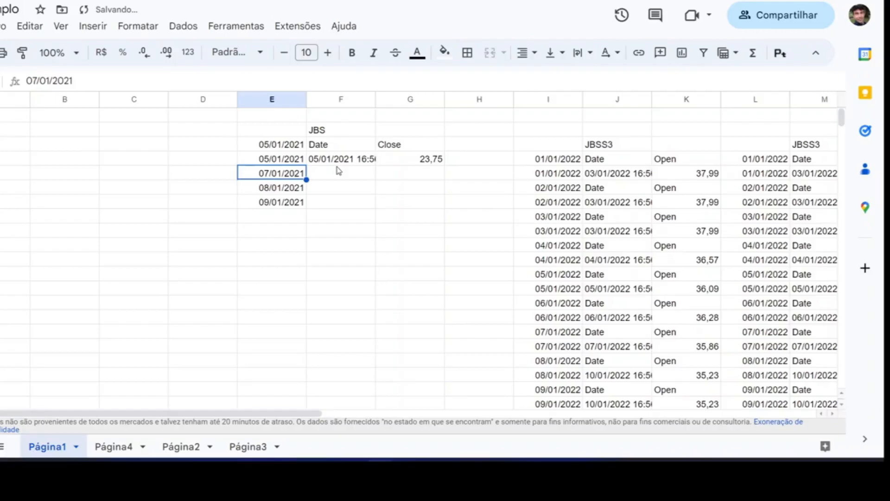
text(=)
click(273, 148)
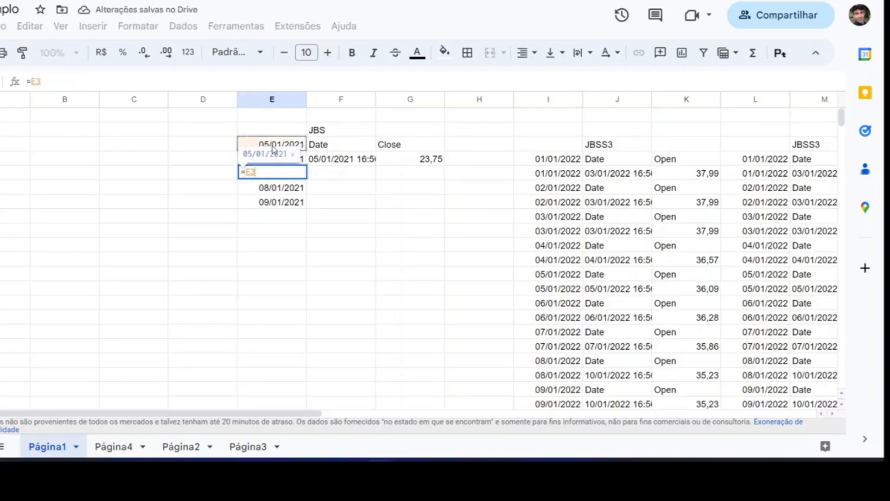
text(+1)
key(Return)
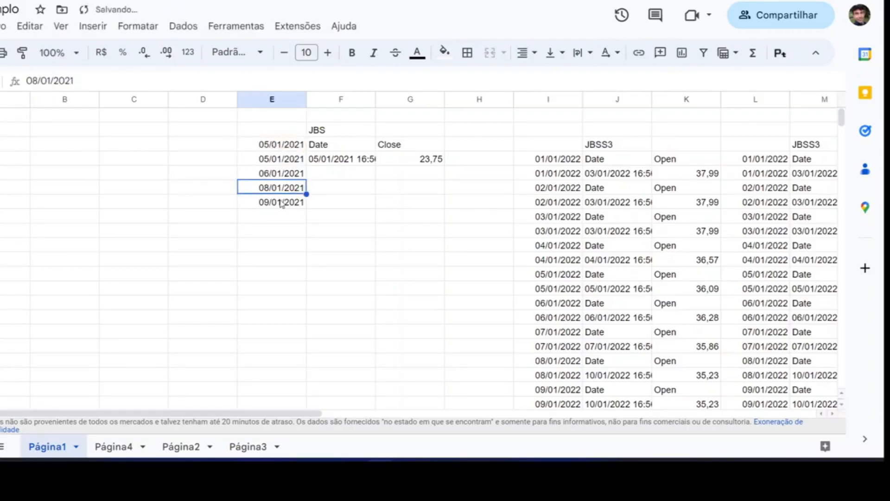
Fill the E5 date formula down column E through row 21
click(288, 175)
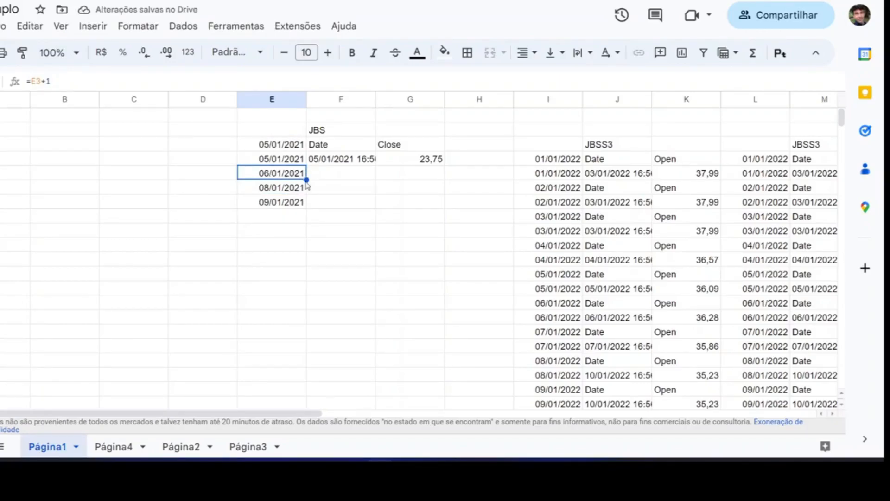
drag(306, 180, 290, 408)
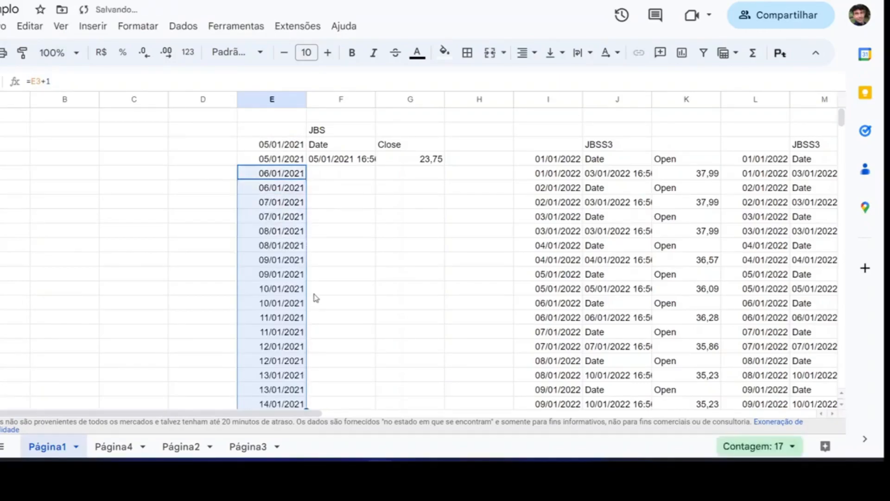
scroll(316, 298, down, 2)
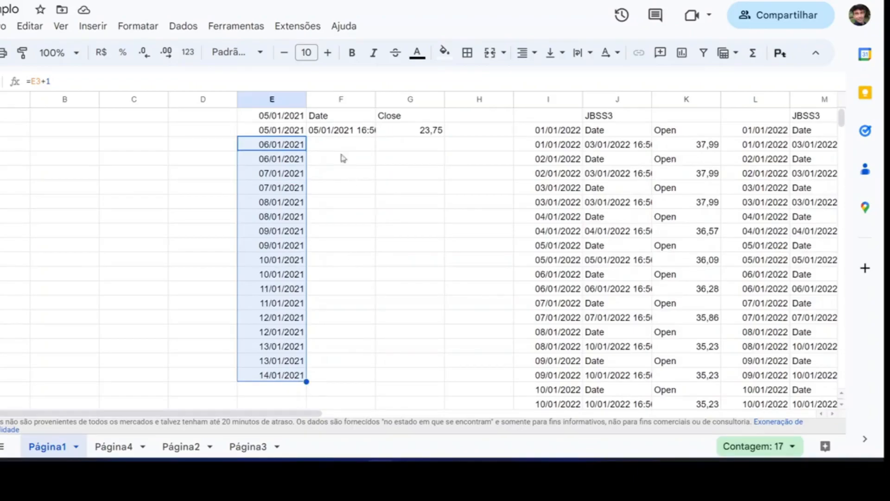
scroll(343, 146, up, 2)
Examine the ticker, attribute and date arguments of the GOOGLEFINANCE formula in F3, leaving it unchanged
click(324, 144)
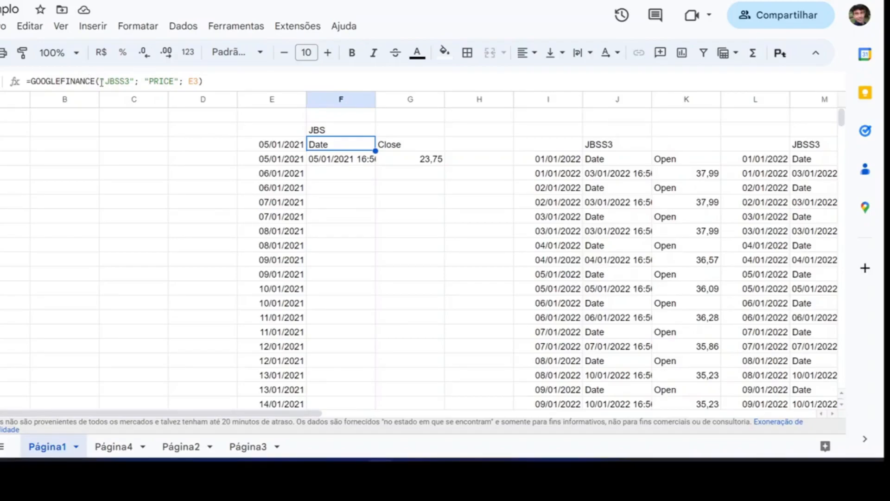
double_click(117, 82)
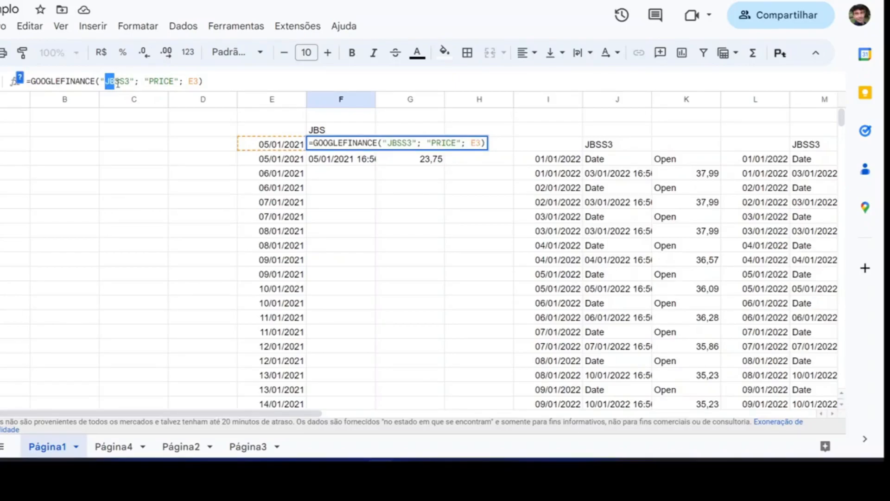
click(125, 81)
drag(149, 82, 160, 81)
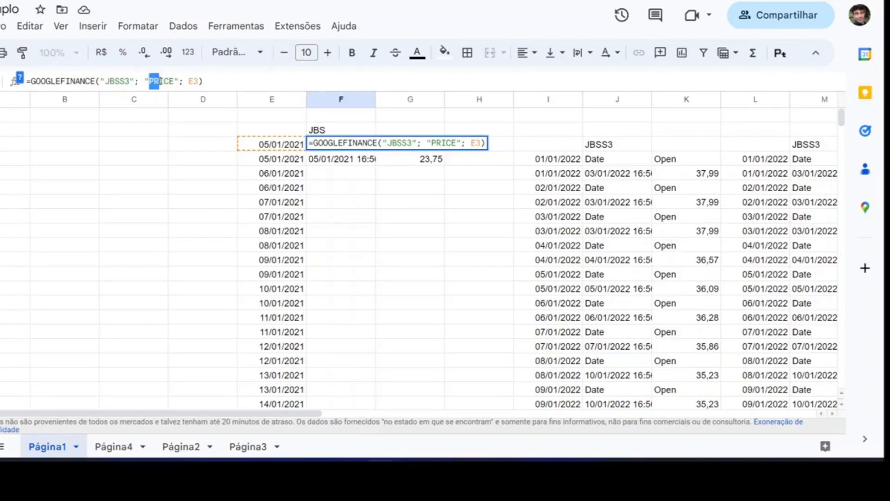
click(192, 80)
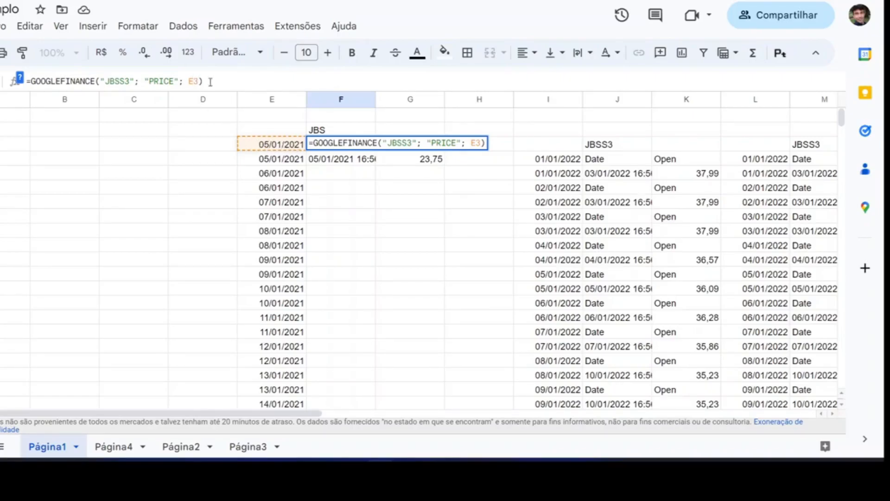
key(Return)
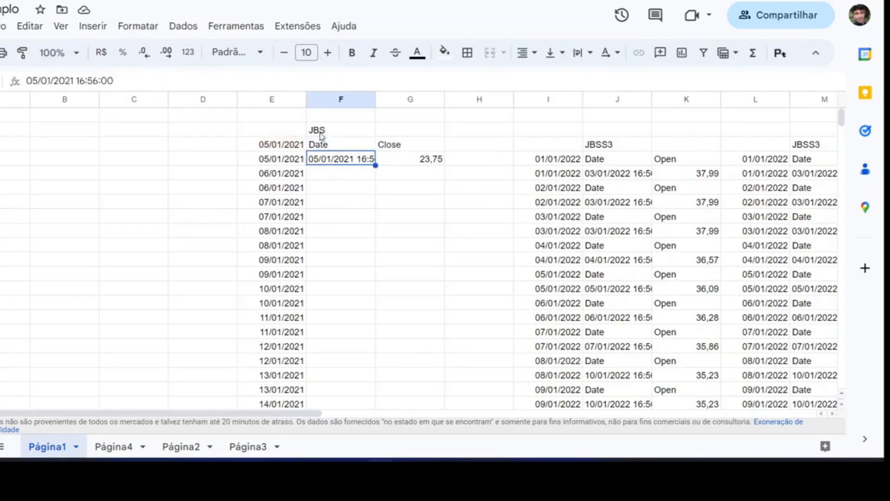
Copy the GOOGLEFINANCE formula from F3 to F5 for the second date
click(333, 147)
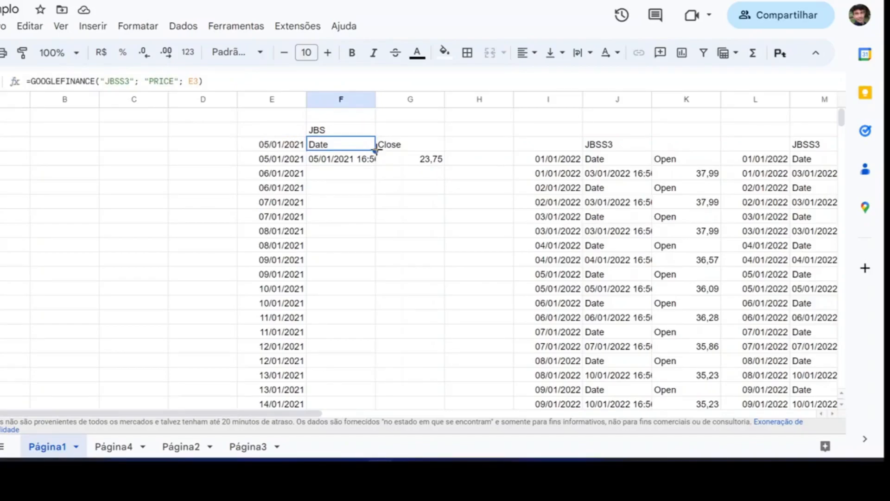
key(ctrl+c)
click(336, 177)
key(ctrl+v)
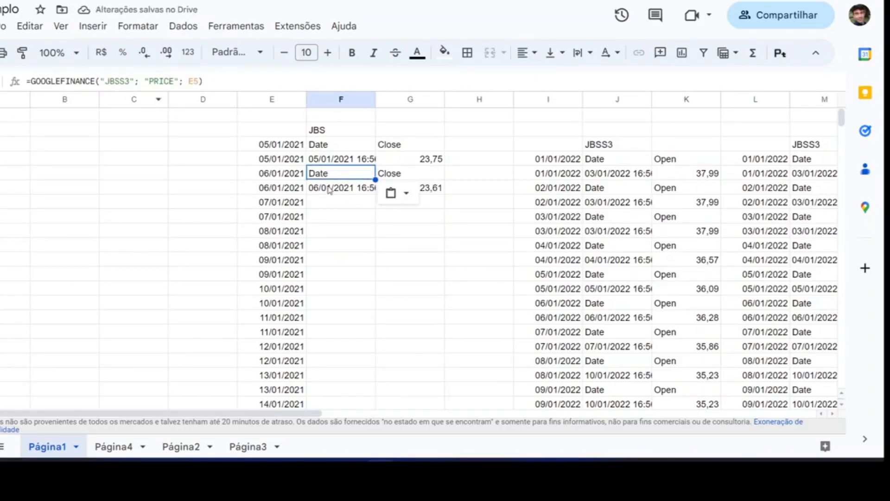
Try clearing the date cells E5, E6 and E4, and undo the deletions
click(269, 179)
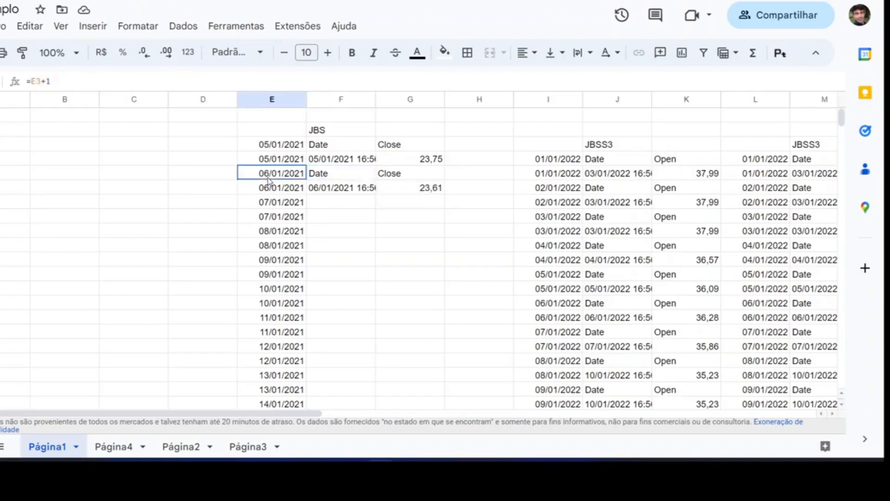
key(Delete)
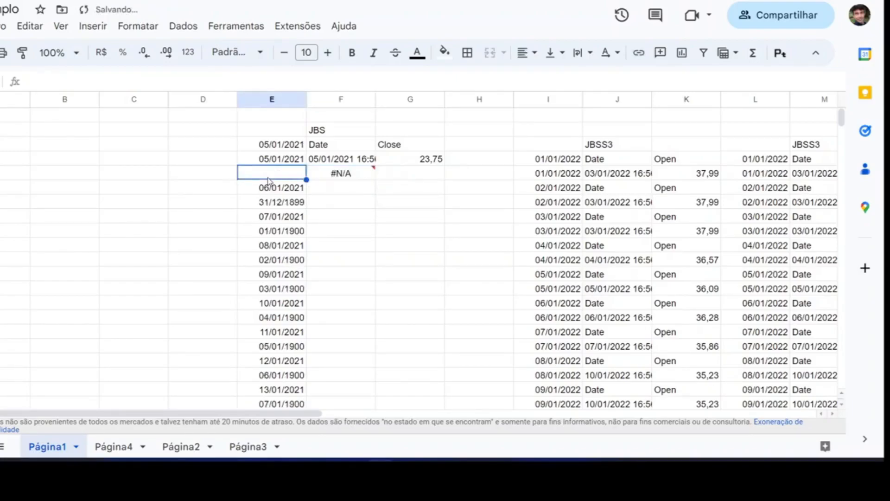
key(ctrl+z)
key(Down)
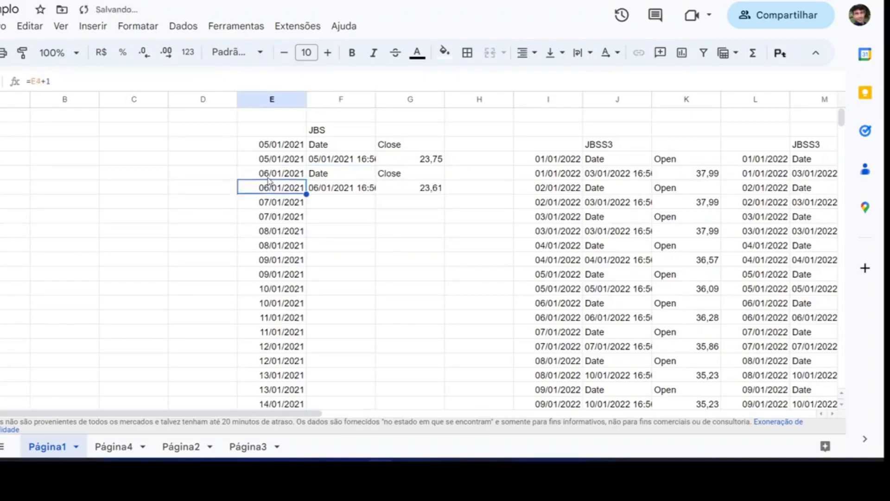
key(Delete)
key(Up)
key(Up)
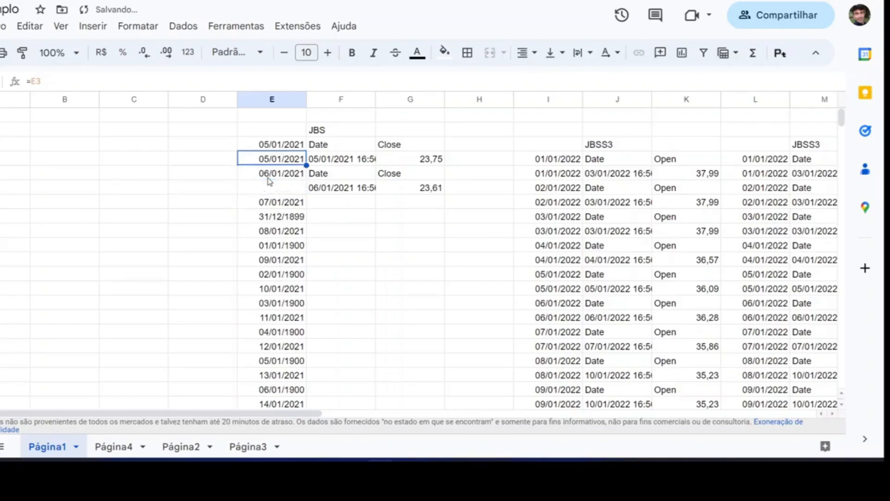
key(Delete)
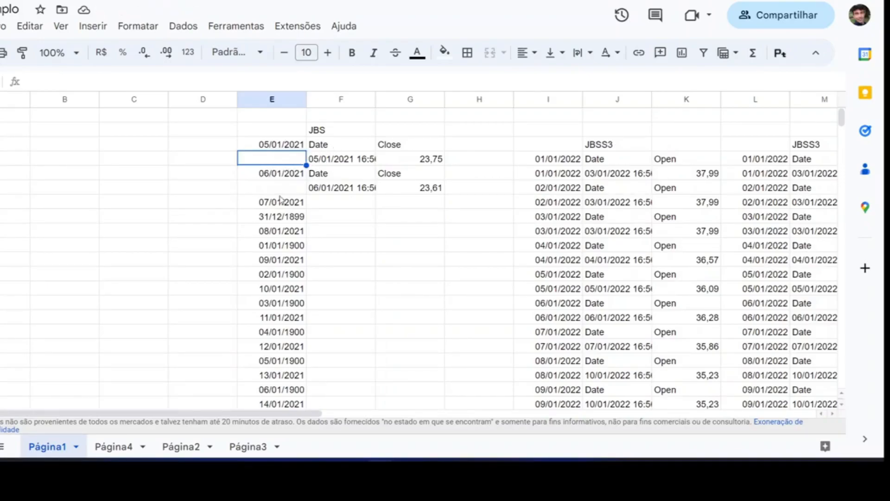
key(ctrl+z)
key(ctrl+z)
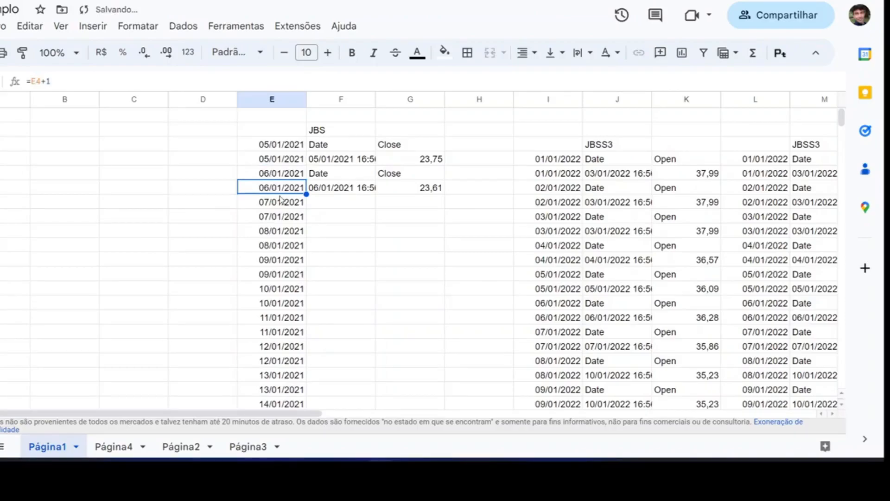
Copy the GOOGLEFINANCE formula from F5 to F7 and check its date argument
click(409, 190)
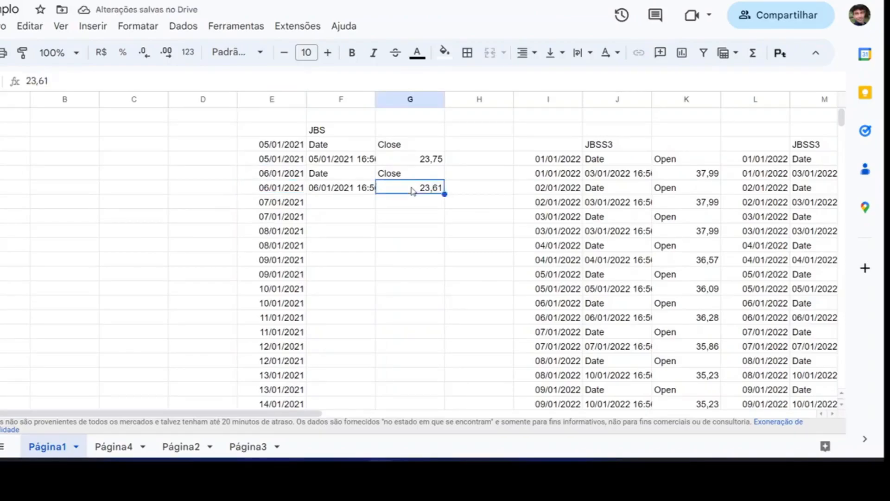
click(324, 178)
key(ctrl+c)
key(Down)
key(Down)
key(ctrl+v)
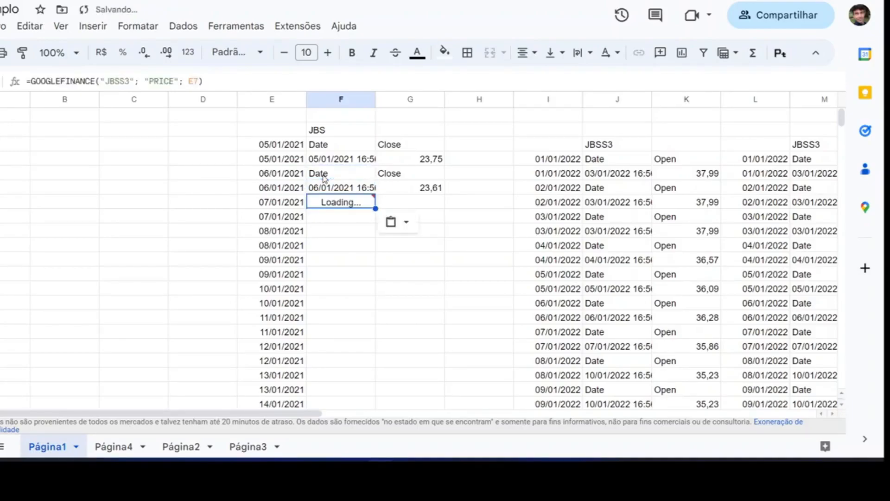
click(197, 82)
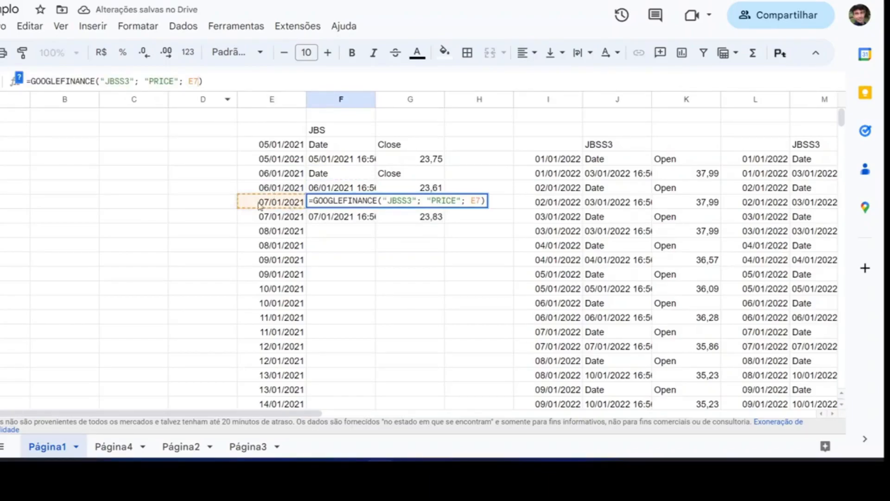
key(Return)
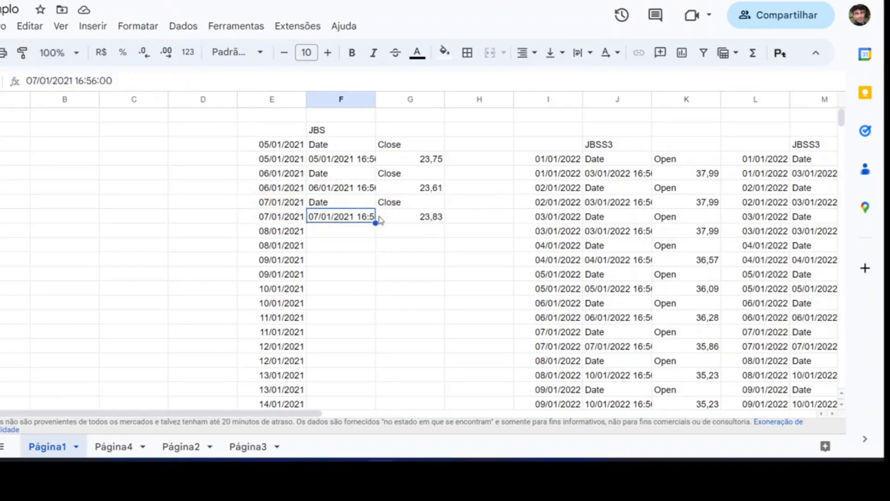
key(Up)
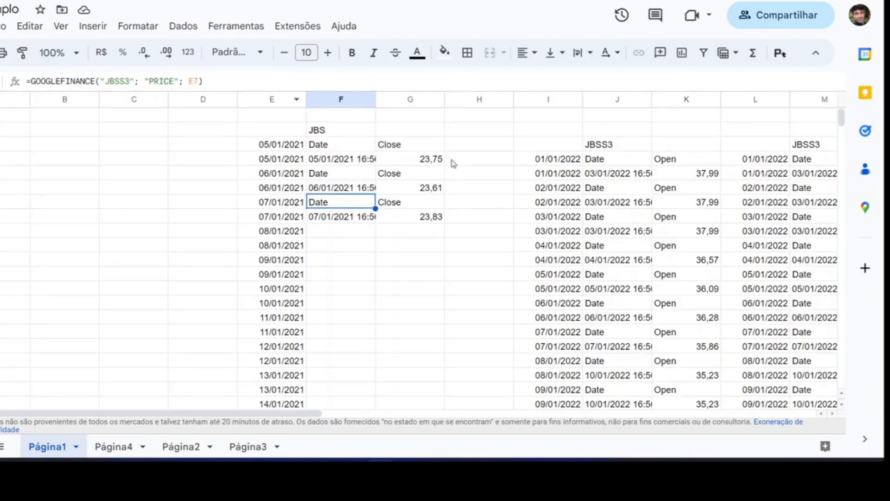
Copy the JBS price block E2:G8 and paste it starting at B2
click(274, 146)
key(Up)
key(shift+Right)
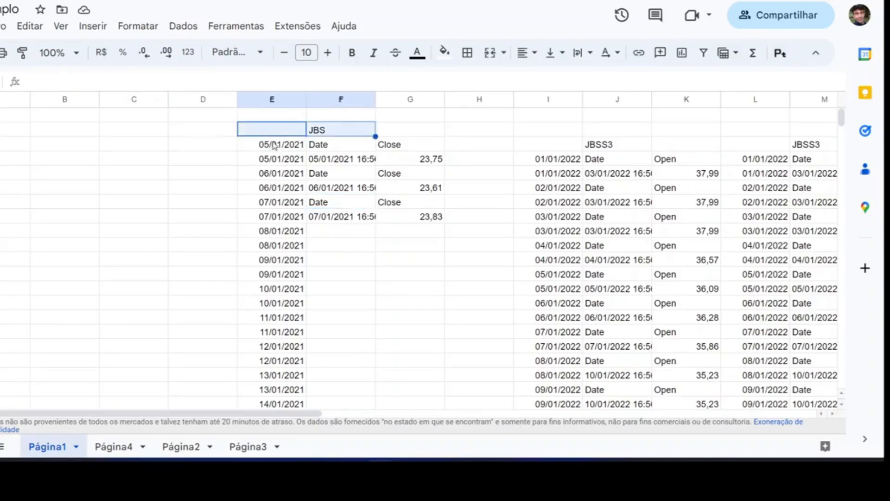
key(shift+Right)
key(shift+Right)
key(shift+Left)
key(shift+Down)
key(shift+Down)
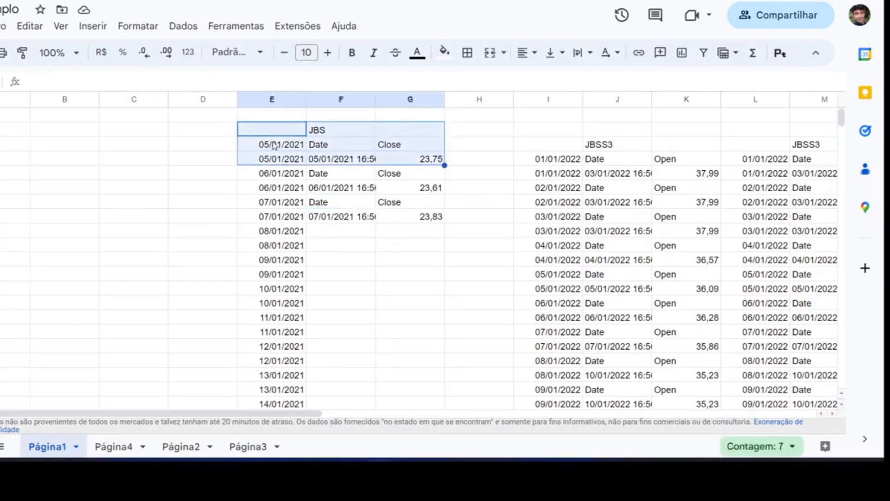
key(shift+Down)
key(shift+Down)
key(shift+Down)
key(shift+Down)
key(ctrl+c)
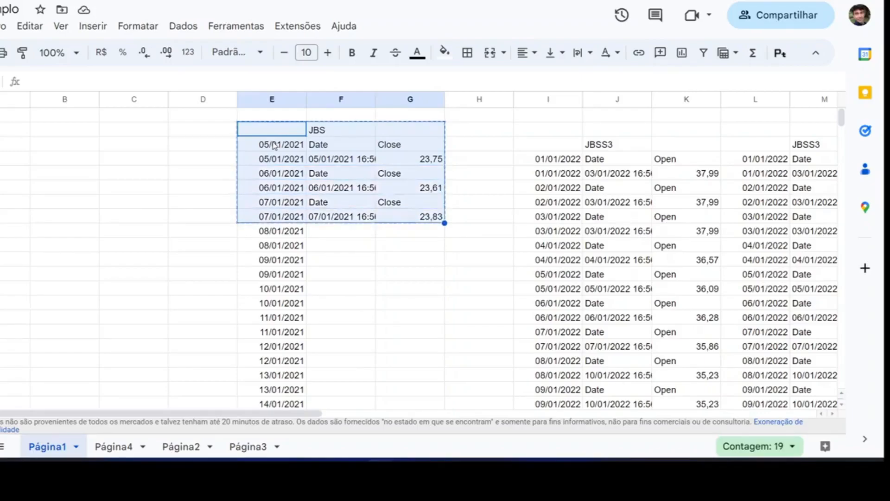
click(56, 133)
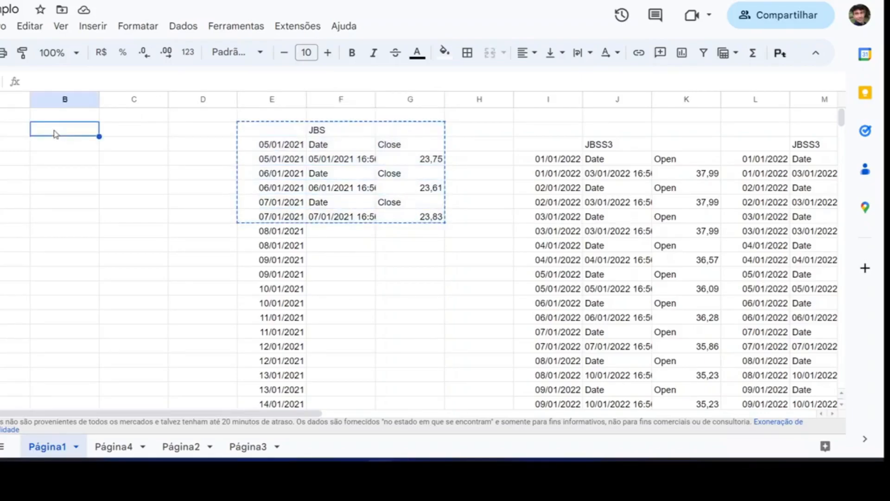
key(ctrl+v)
Change the attribute in the C3 GOOGLEFINANCE formula from "PRICE" to "OPEN"
click(123, 148)
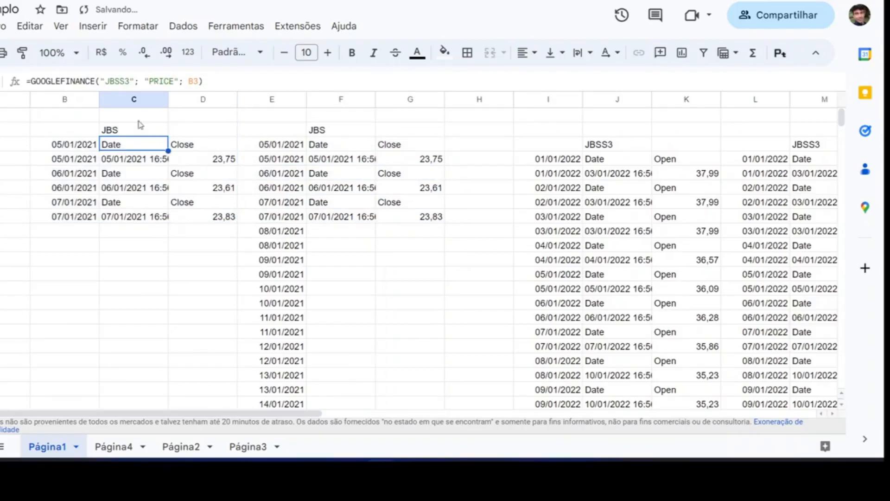
click(157, 77)
key(BackSpace)
key(BackSpace)
key(Delete)
key(Delete)
key(Delete)
text(OPEN)
key(Return)
key(Caps_Lock)
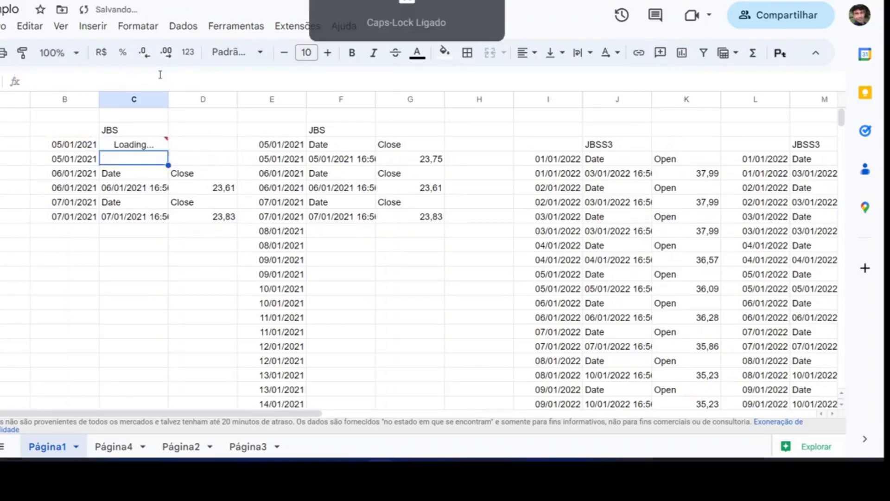
Copy the "OPEN" GOOGLEFINANCE formula from C3 to C5 and C7
key(Up)
key(ctrl+c)
key(Down)
key(Down)
key(ctrl+v)
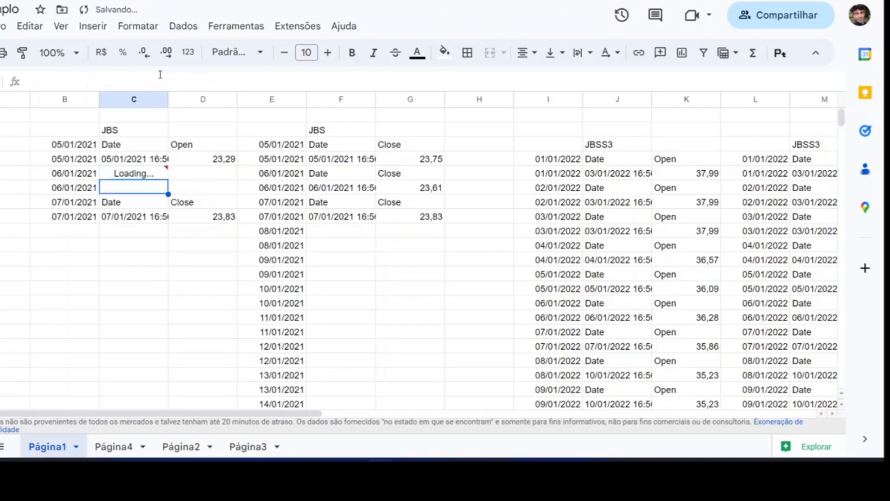
key(Down)
key(Down)
key(ctrl+v)
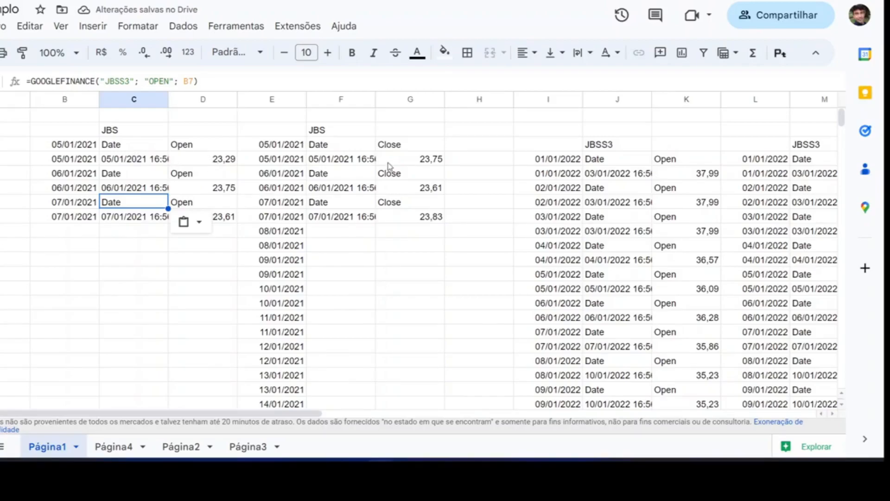
Enter the formula =G4-D4 in H4 to subtract the JBS opening price from the closing price
click(474, 160)
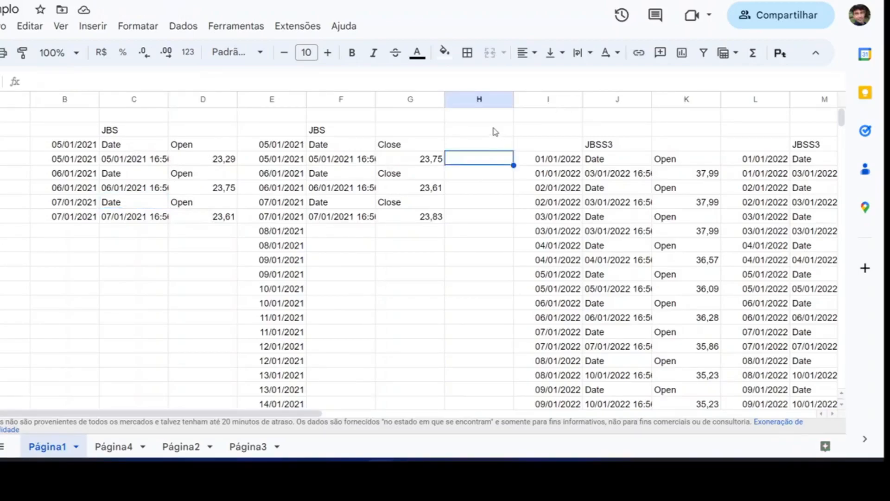
text(=)
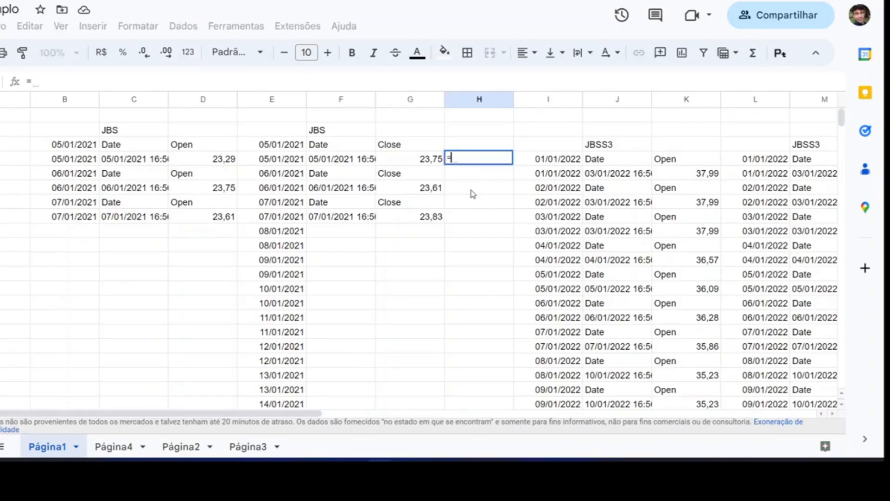
click(405, 161)
text(-)
click(202, 163)
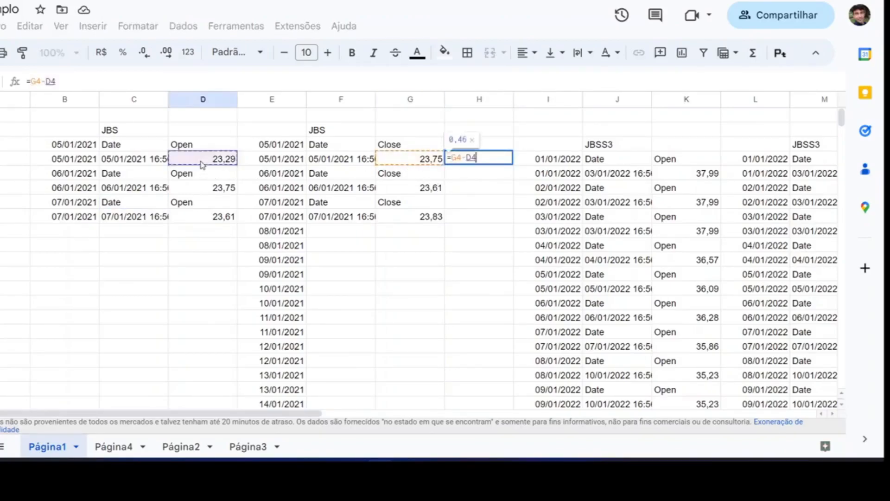
key(Return)
key(Up)
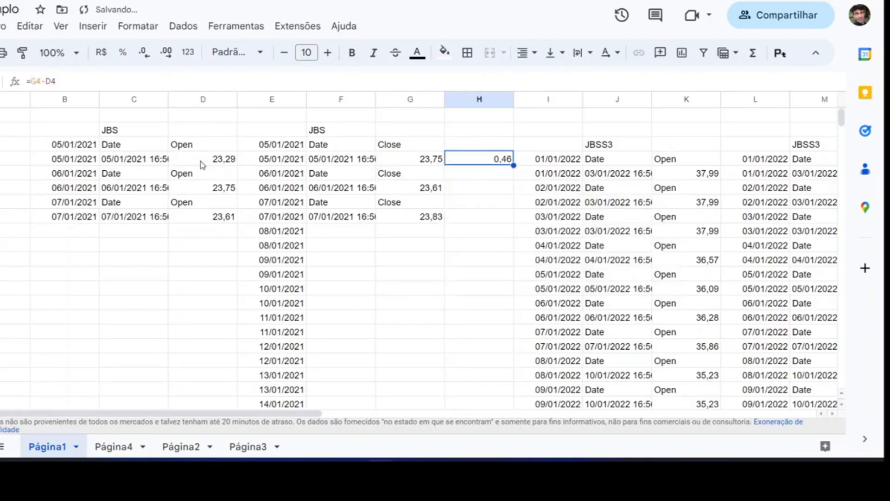
Copy the price difference formula from H4 to H6 and H8
key(ctrl+c)
key(Down)
key(Down)
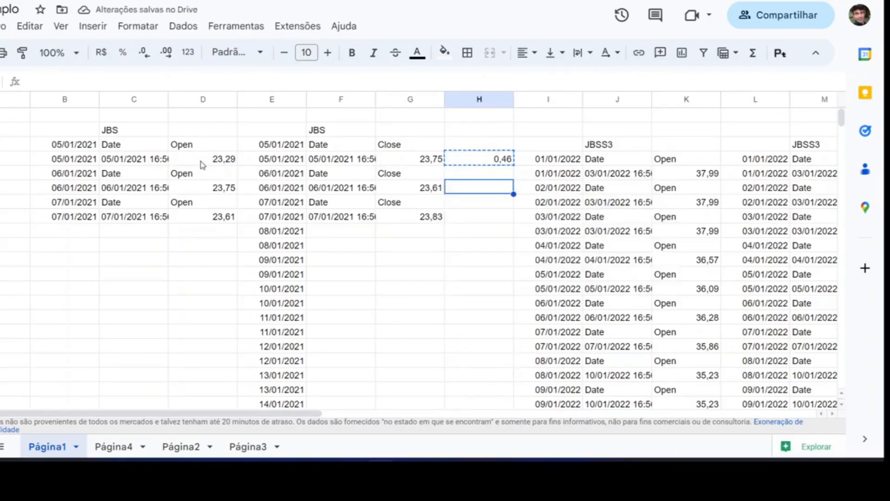
key(ctrl+v)
key(Down)
key(Down)
key(ctrl+v)
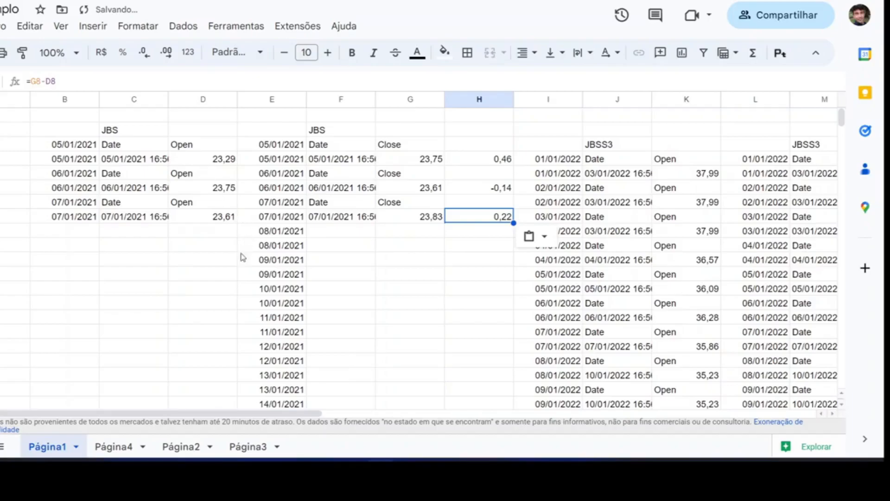
Examine the 2022 JBSS3 opening and closing price tables and the difference formula in O5
click(439, 249)
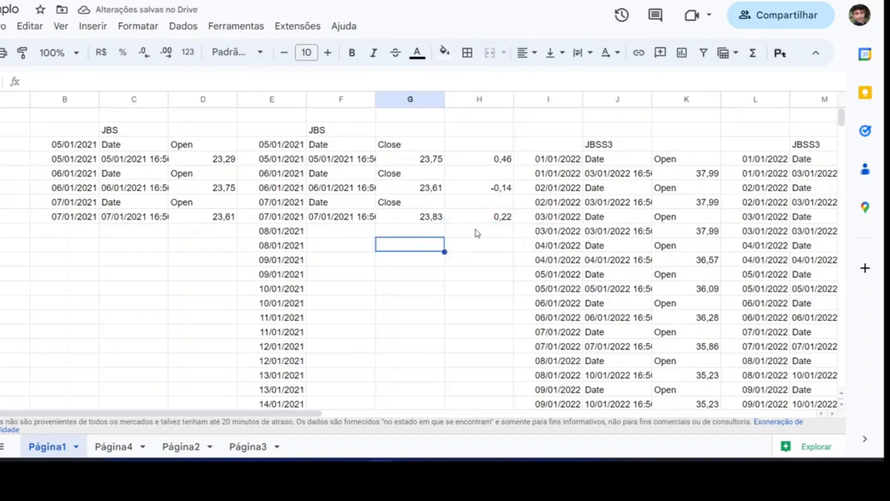
scroll(708, 208, right, 2)
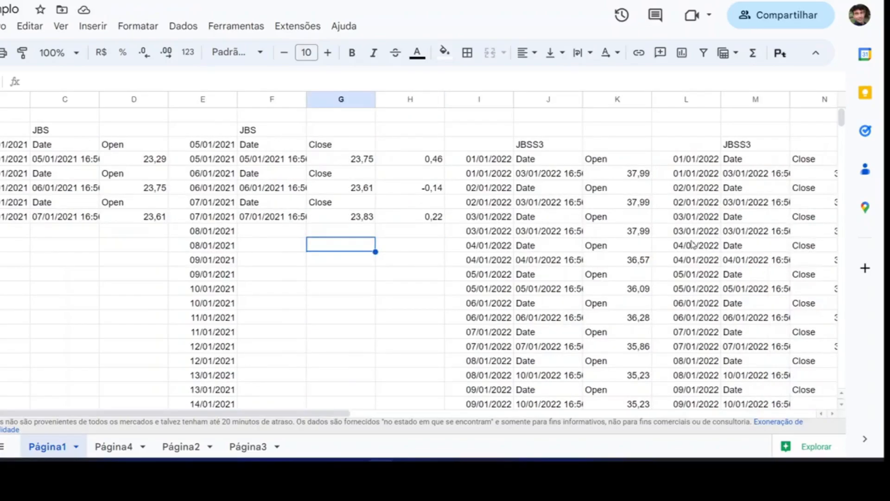
scroll(692, 244, right, 1)
scroll(693, 244, right, 1)
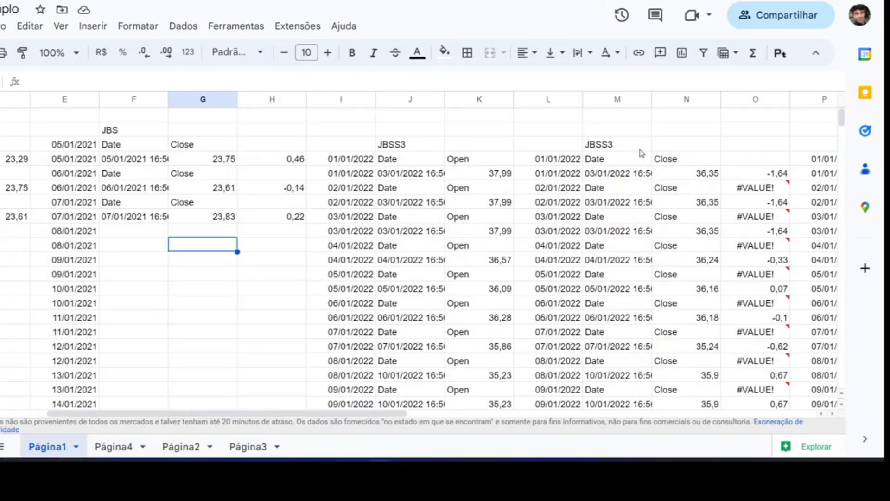
scroll(622, 285, down, 2)
scroll(621, 285, up, 2)
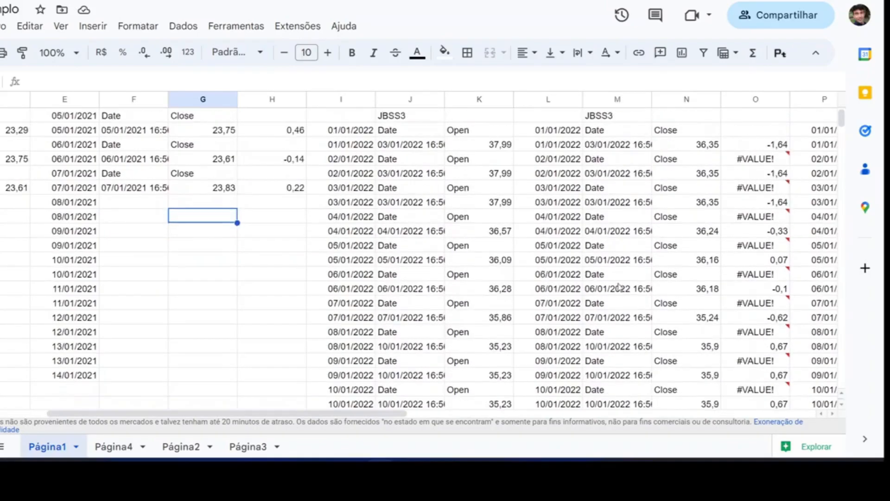
click(757, 160)
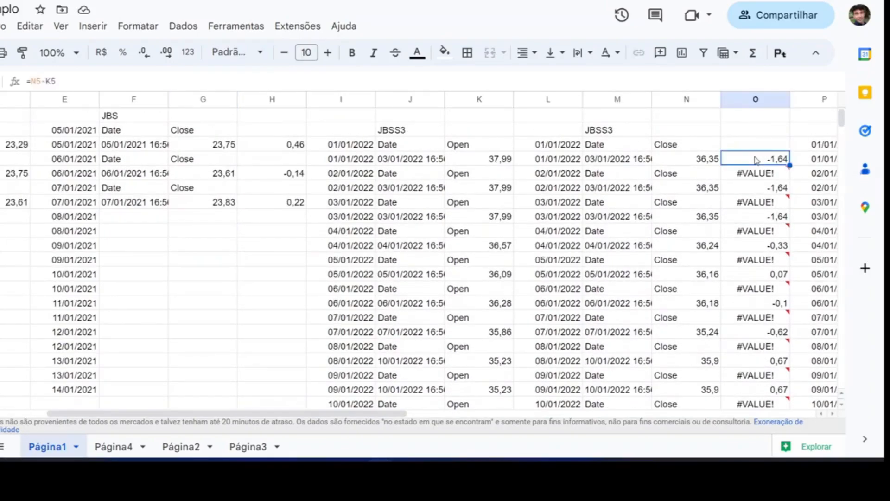
click(694, 159)
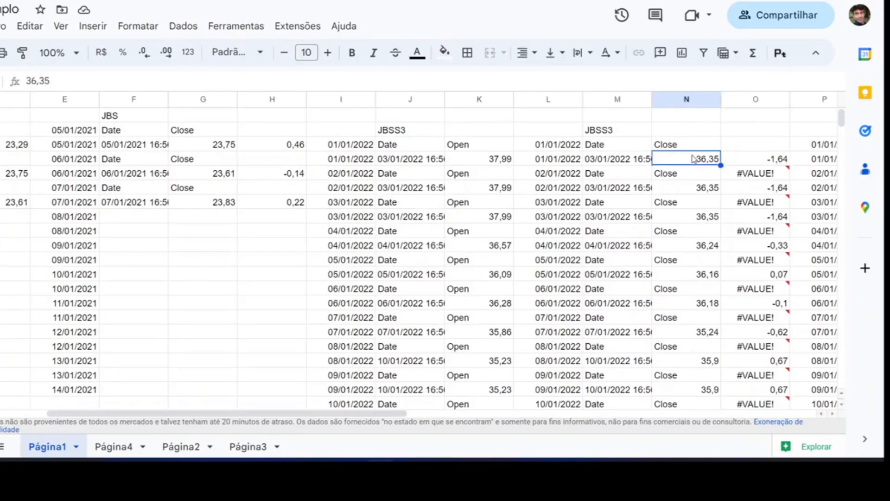
Clear O5 and re-enter the closing-minus-opening difference as =N5-K5
click(754, 163)
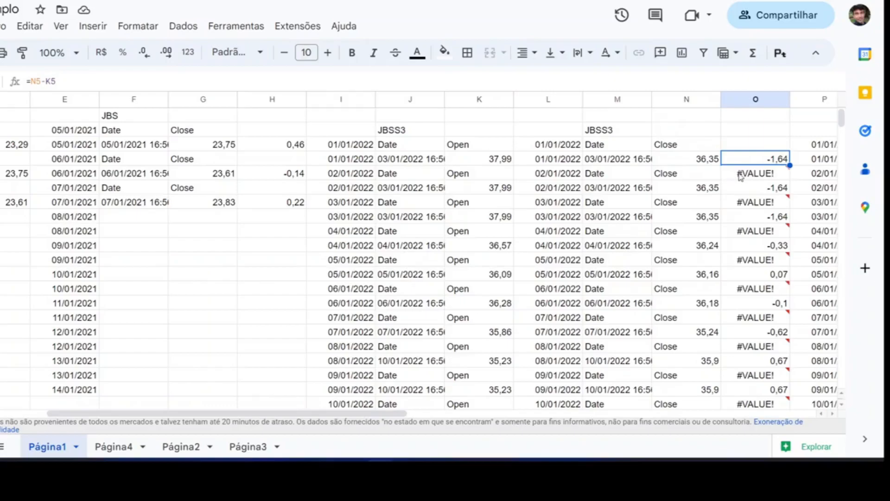
mouse_move(740, 176)
key(Delete)
text(=)
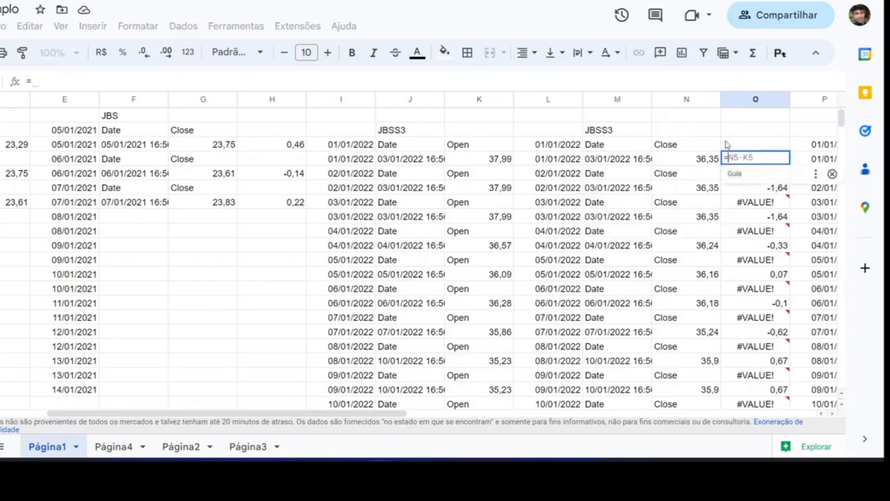
click(690, 163)
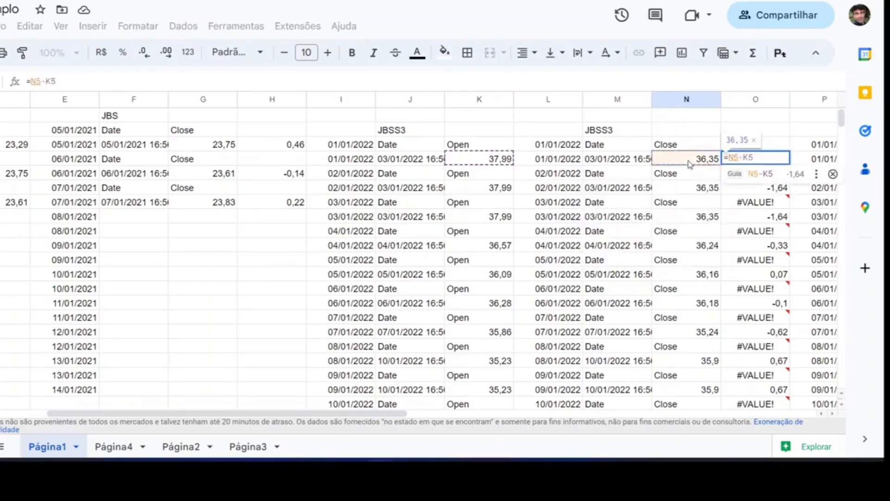
text(-)
click(489, 163)
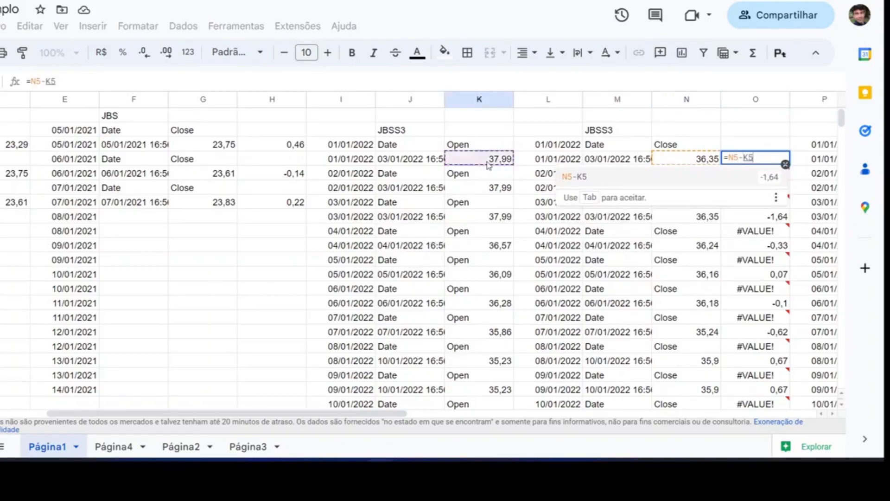
key(Return)
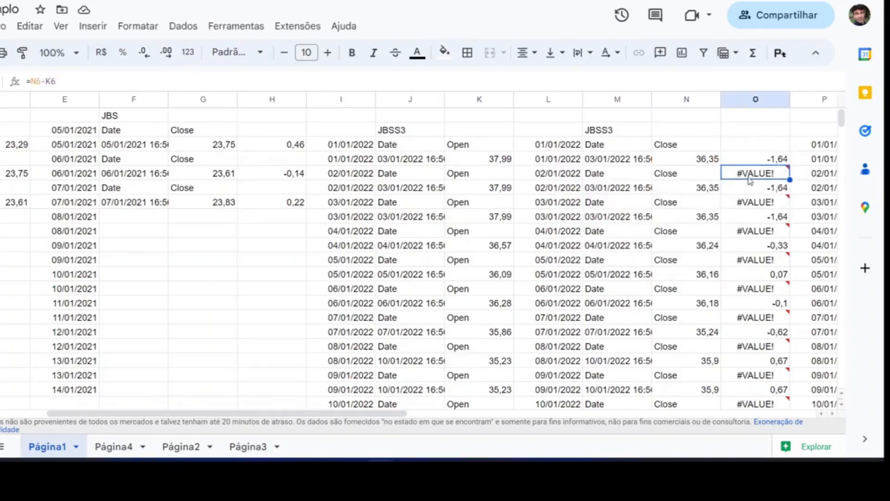
Copy columns M and O, add a new sheet, and paste only their values starting at A1
click(604, 99)
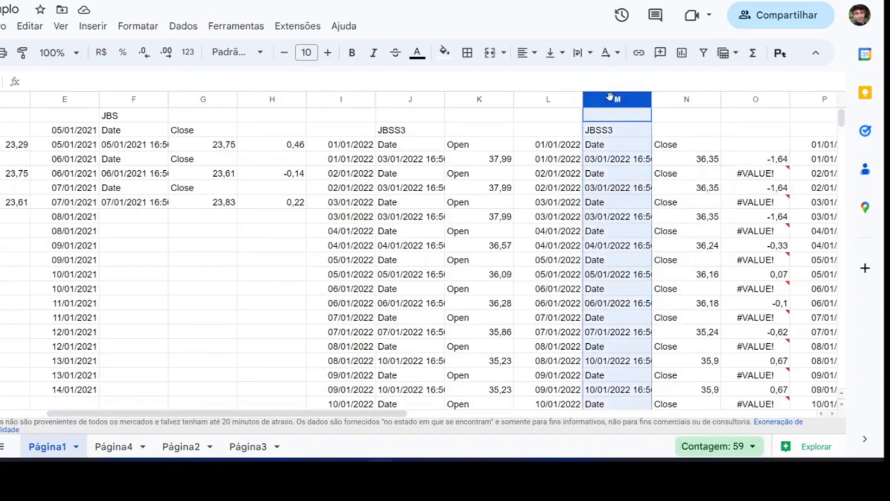
ctrl+click(756, 98)
key(ctrl+c)
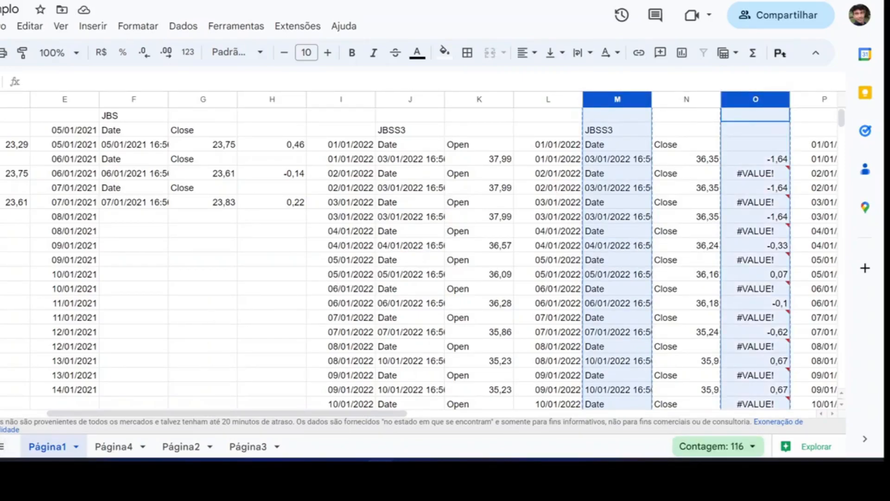
click(0, 446)
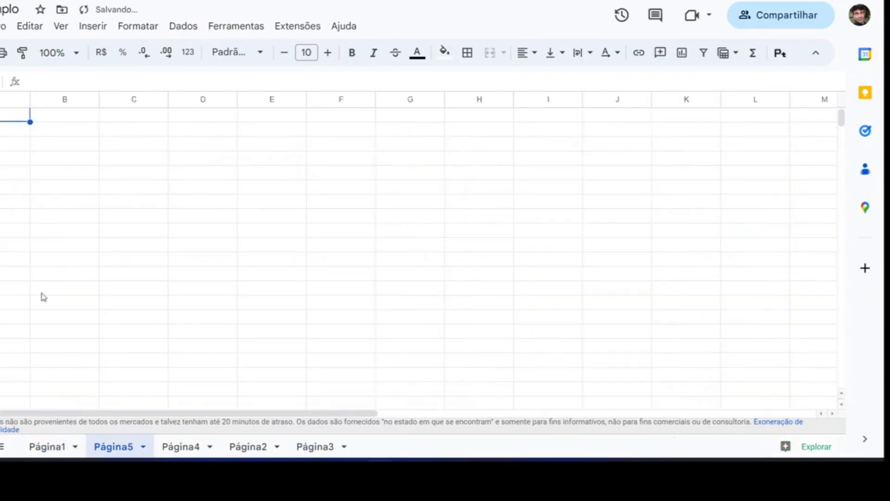
right_click(6, 123)
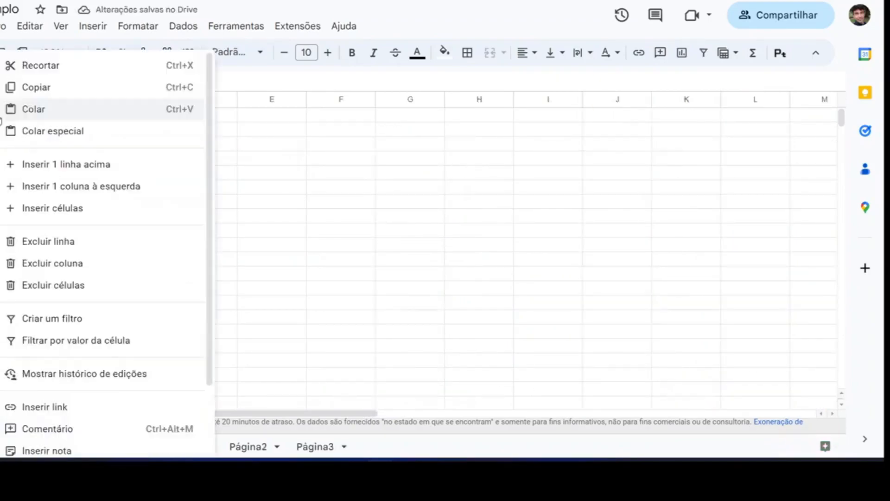
mouse_move(33, 133)
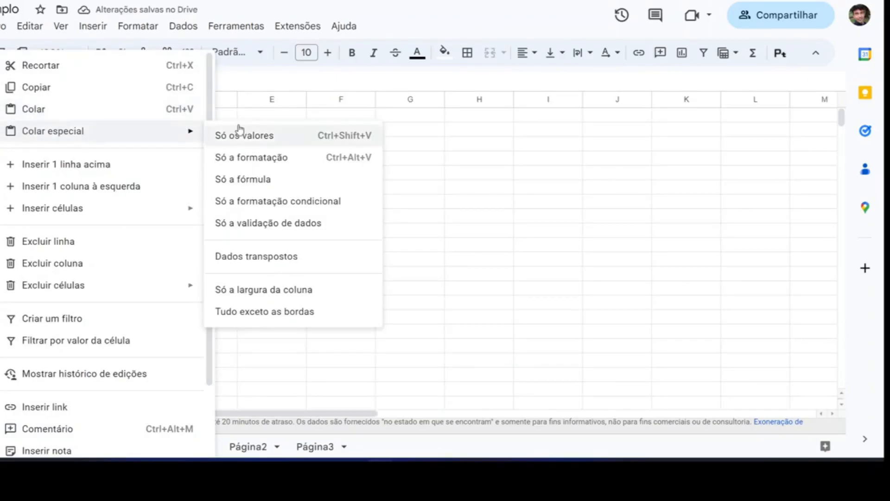
click(243, 139)
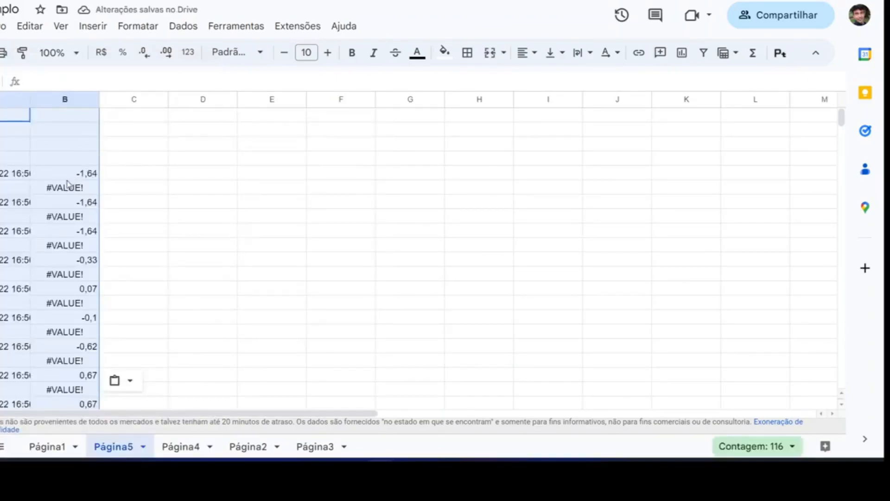
Remove duplicate rows from A5:B61 on the new sheet, analysing both columns A and B without a header row
click(19, 173)
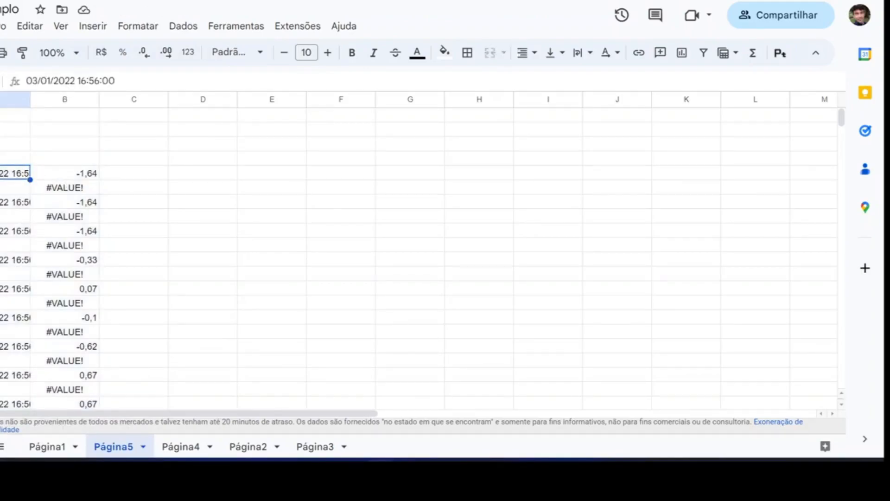
click(15, 158)
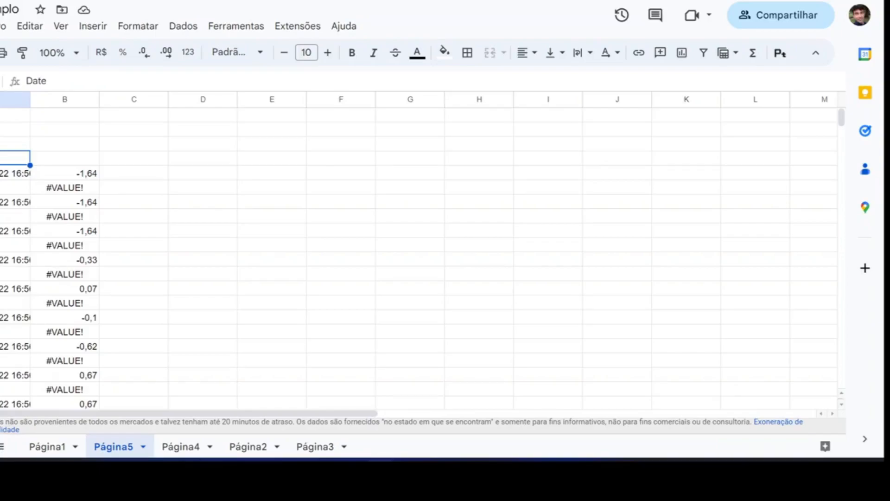
key(shift+Right)
key(Down)
key(shift+Right)
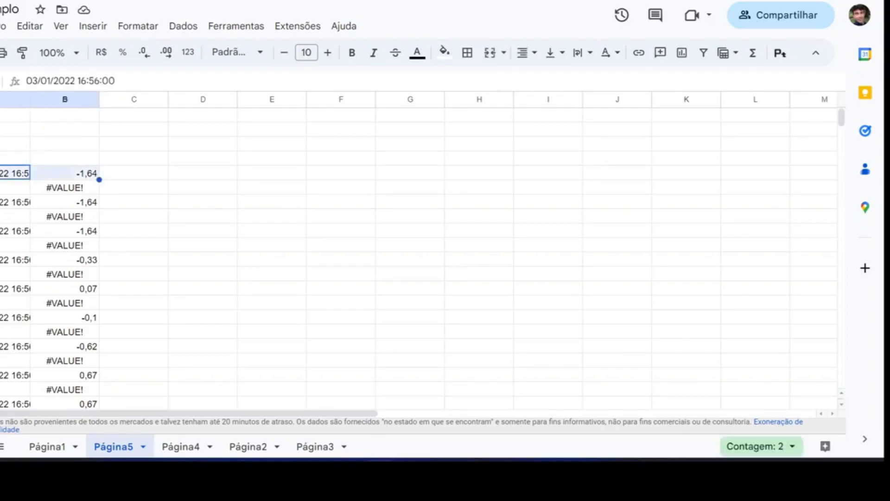
key(ctrl+shift+Down)
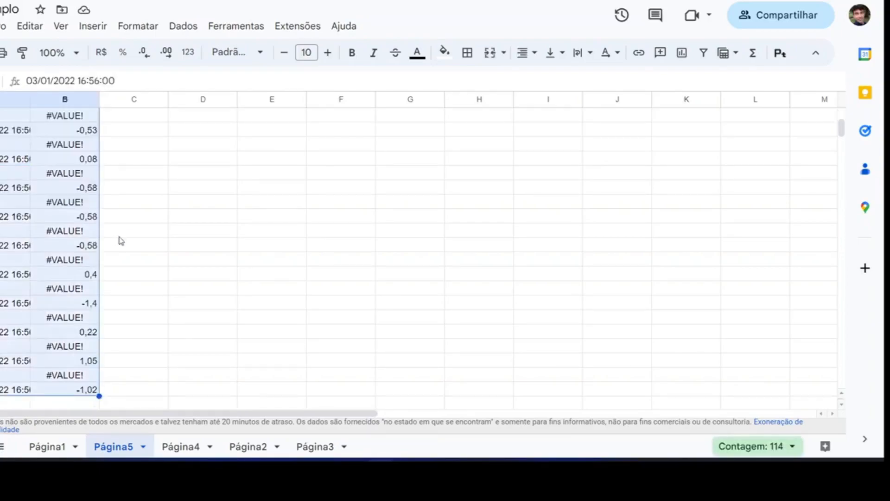
scroll(121, 240, up, 1)
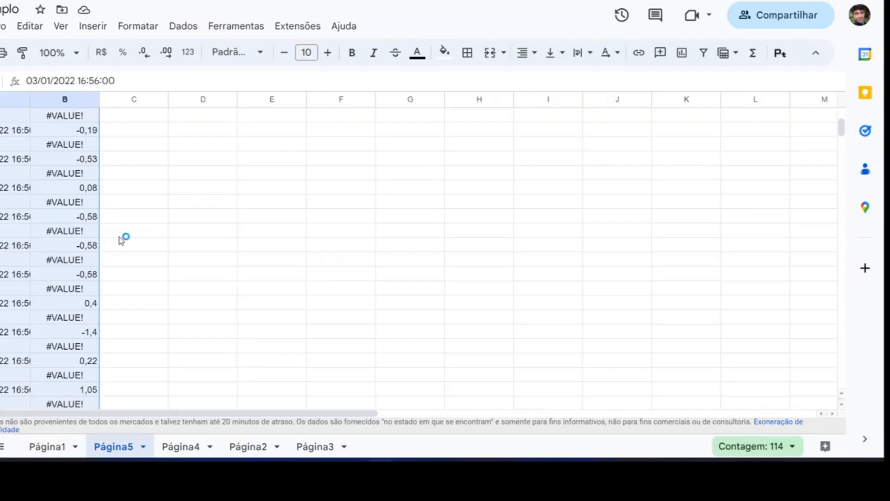
click(184, 27)
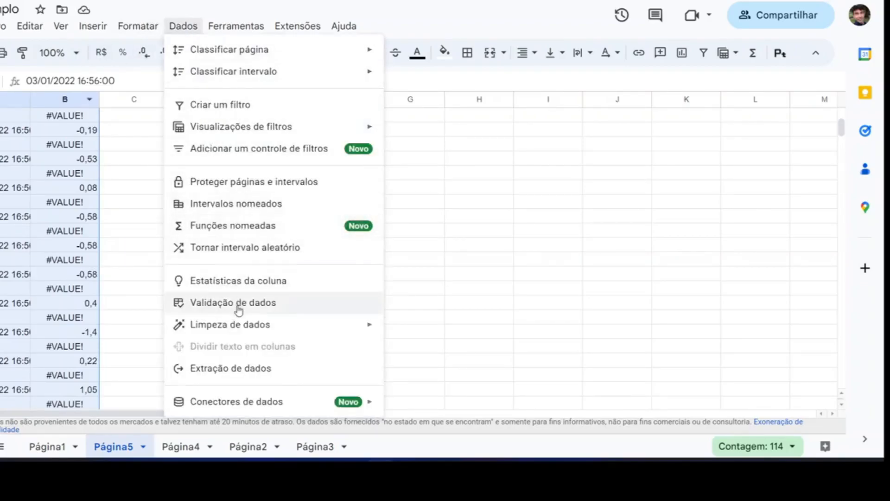
mouse_move(238, 324)
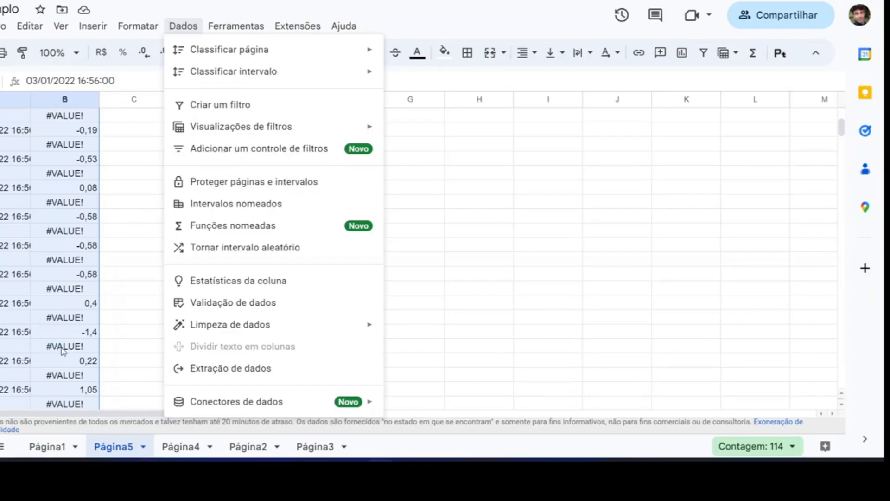
mouse_move(298, 326)
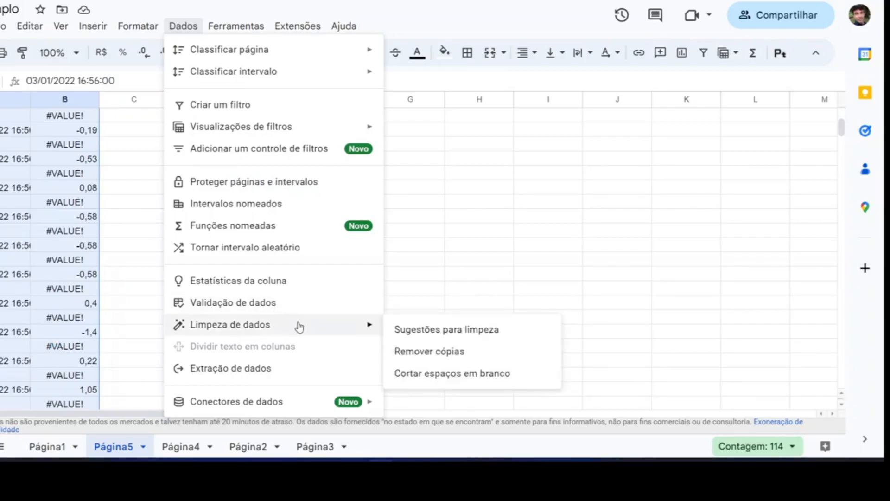
click(412, 351)
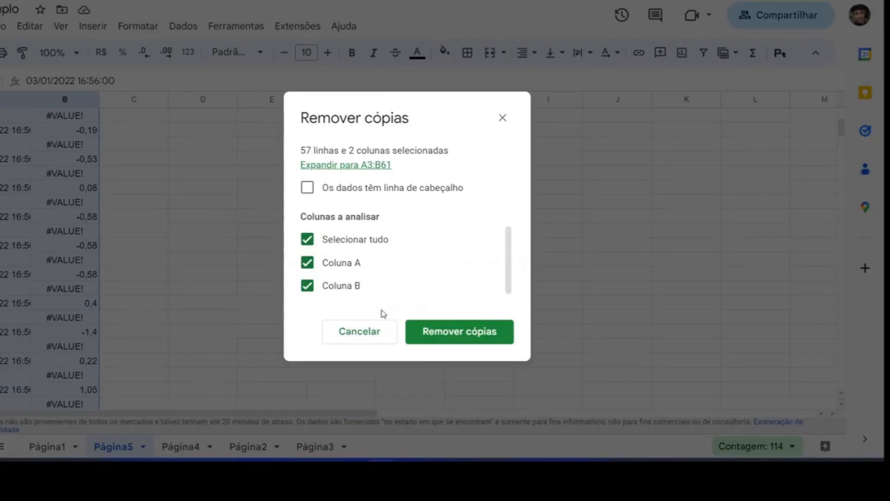
click(441, 337)
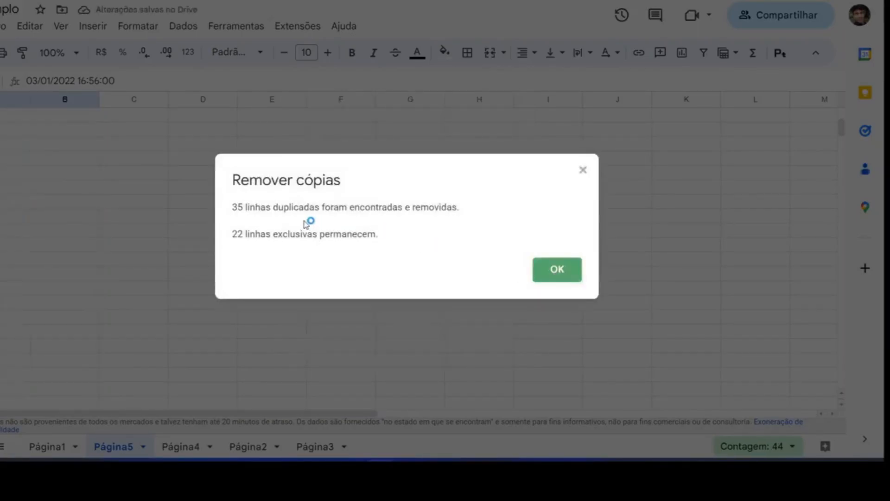
Dismiss the duplicate-removal summary and delete the #VALUE! row directly below the first dated entry
click(553, 278)
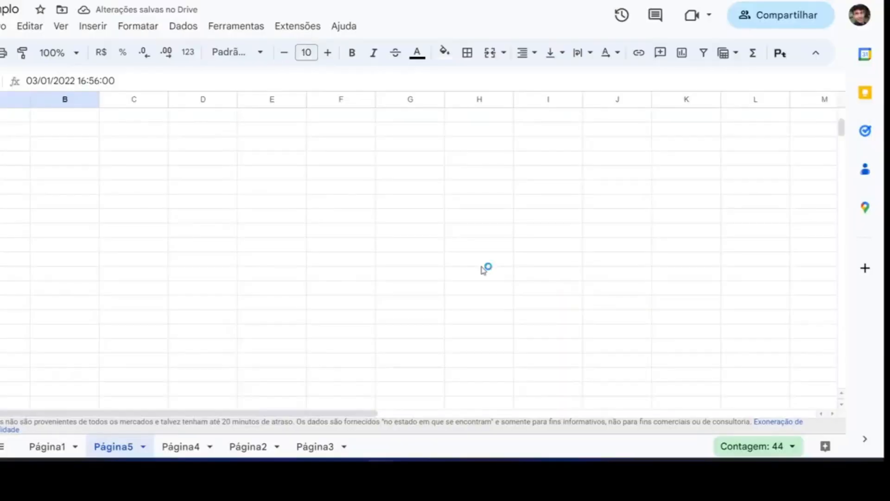
scroll(315, 241, up, 3)
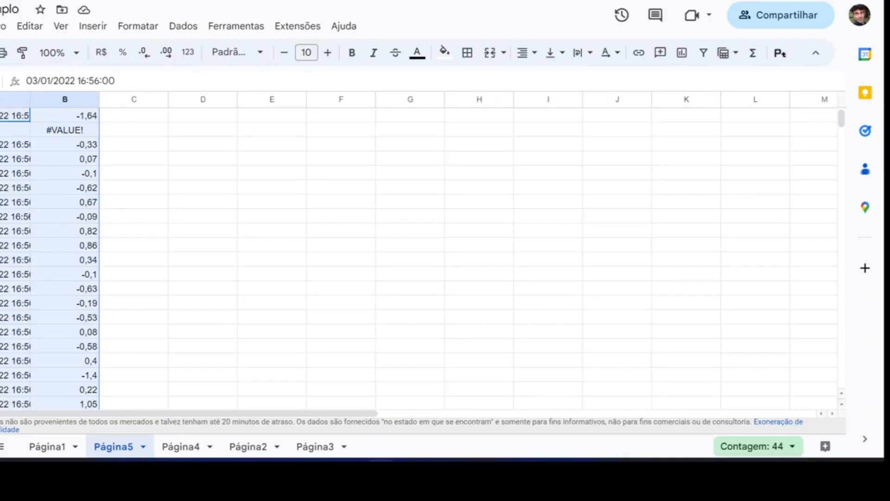
click(14, 130)
key(Delete)
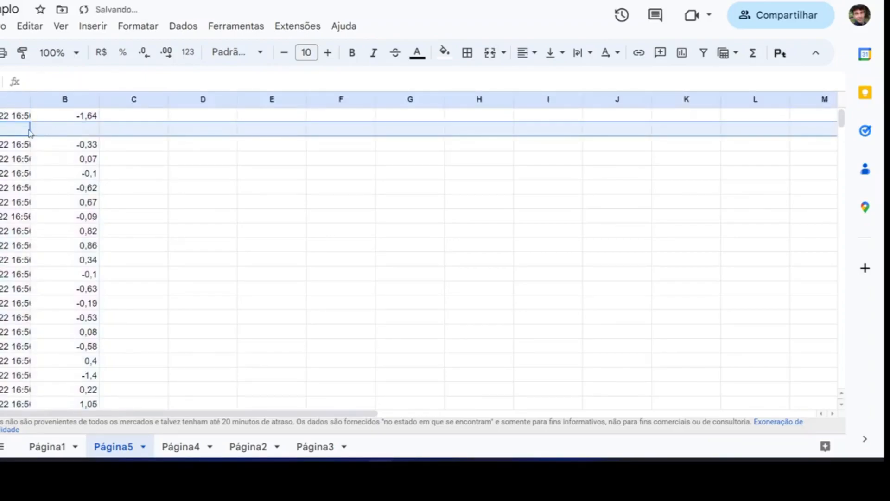
right_click(6, 136)
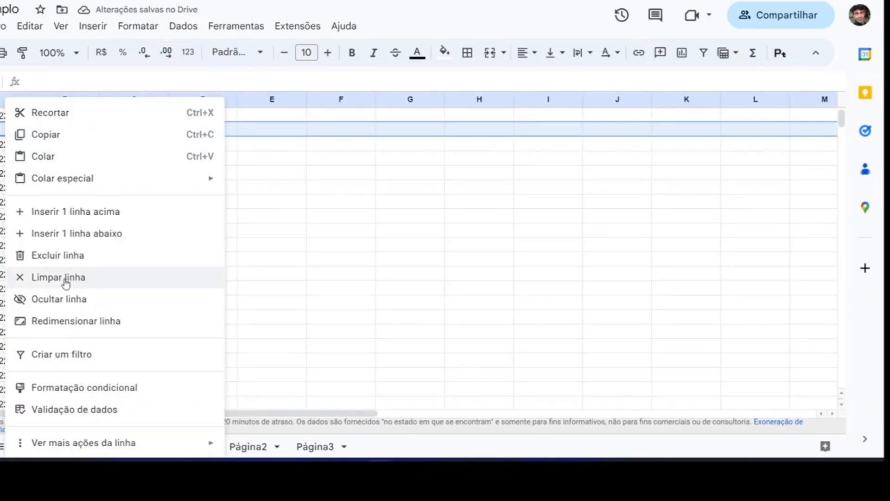
click(32, 257)
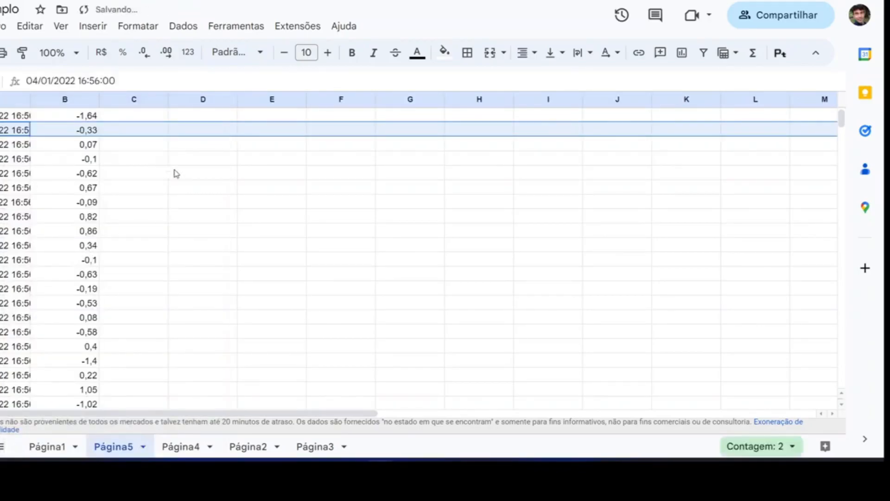
scroll(176, 173, up, 1)
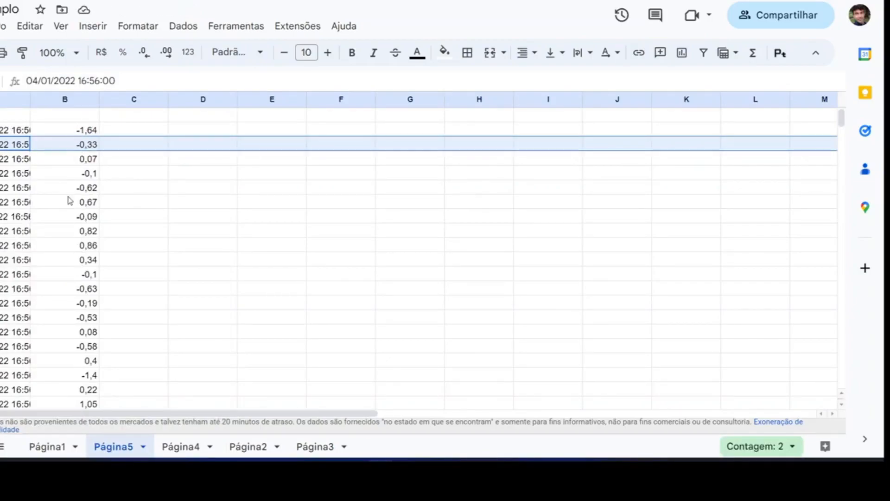
Examine the repeated 03/01/2022 dates in column J of Página1 and compare them with the cleaned list on Página5
click(48, 448)
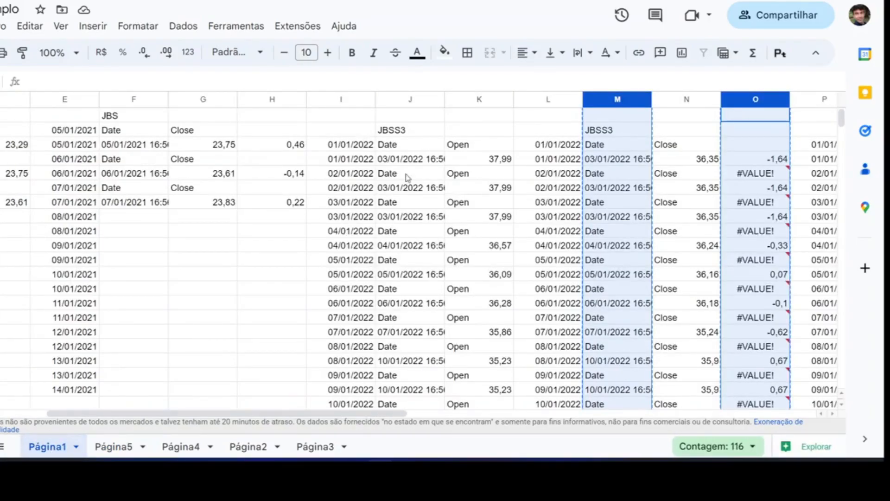
click(403, 161)
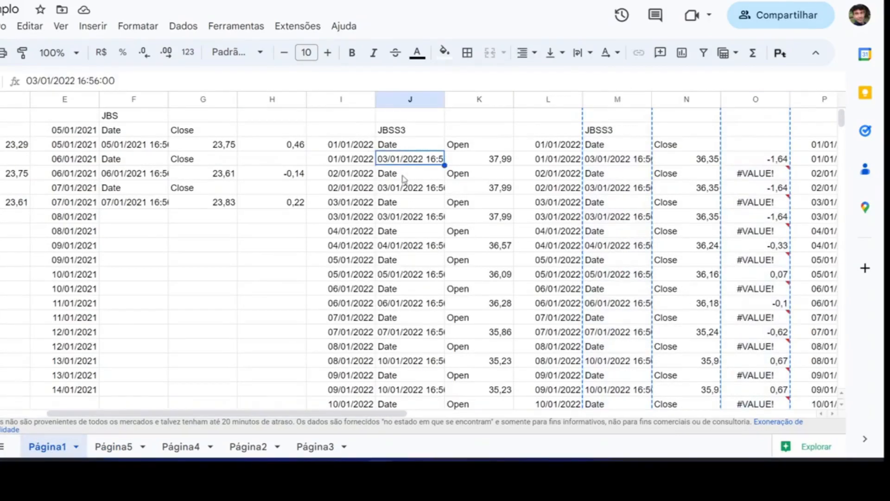
click(405, 191)
click(403, 214)
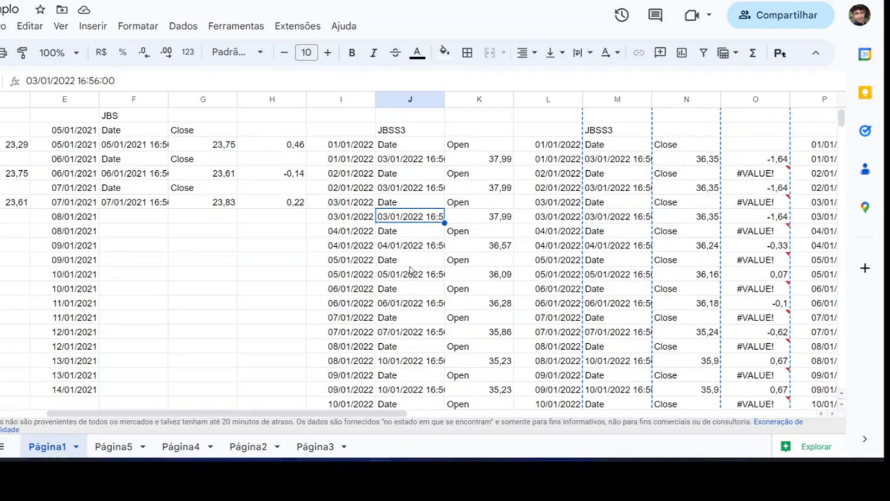
click(114, 448)
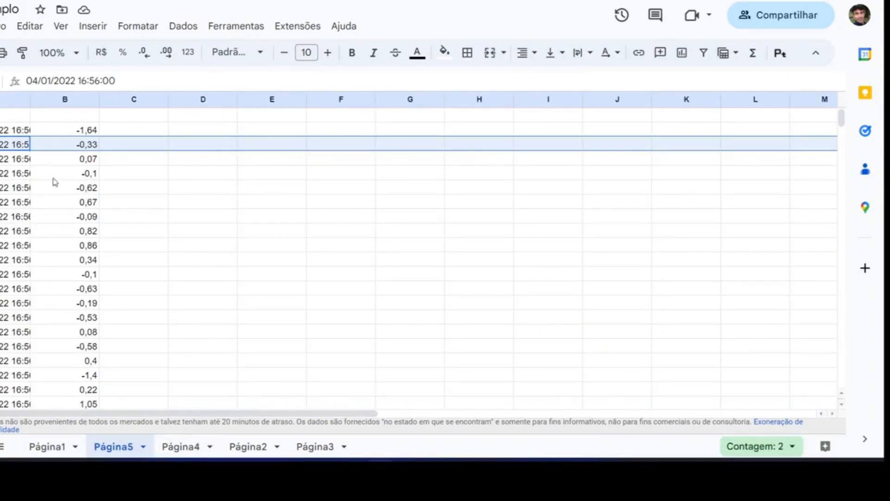
scroll(51, 174, up, 1)
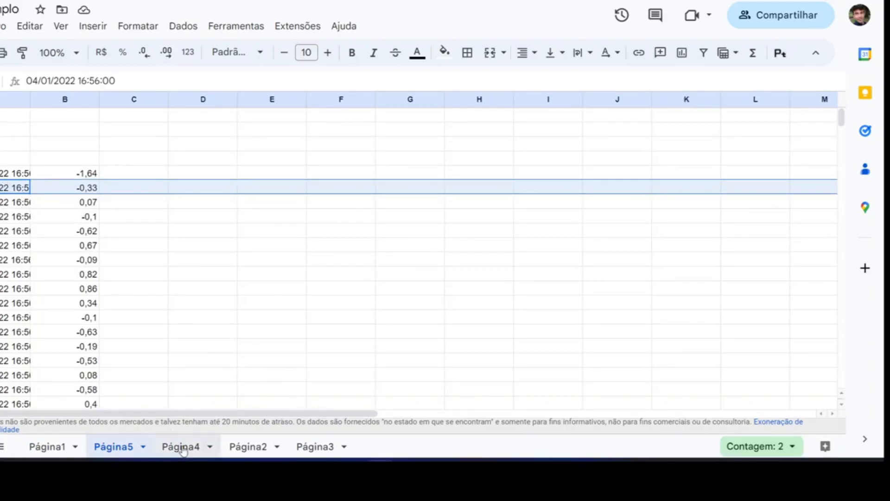
Move sheet Página4 after Página2 and enter \JBSS3 in A2 as the label of its first data series
drag(180, 447, 250, 447)
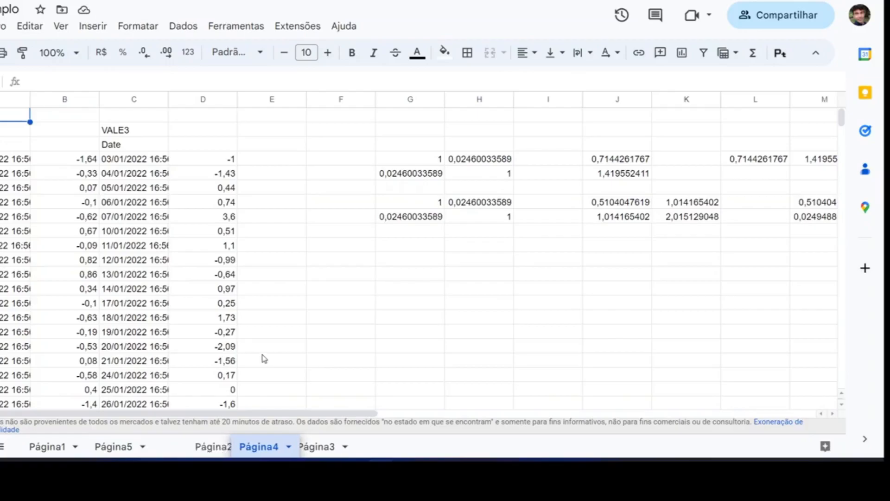
click(2, 129)
text(\J)
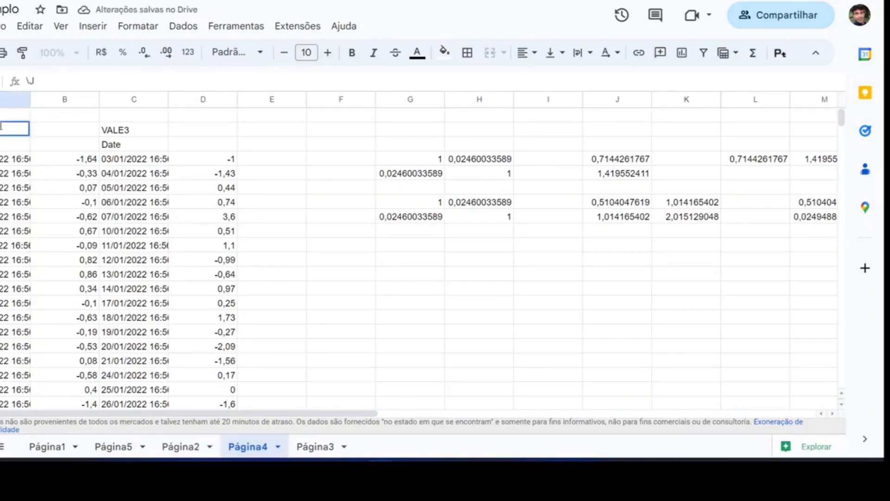
text(BSS)
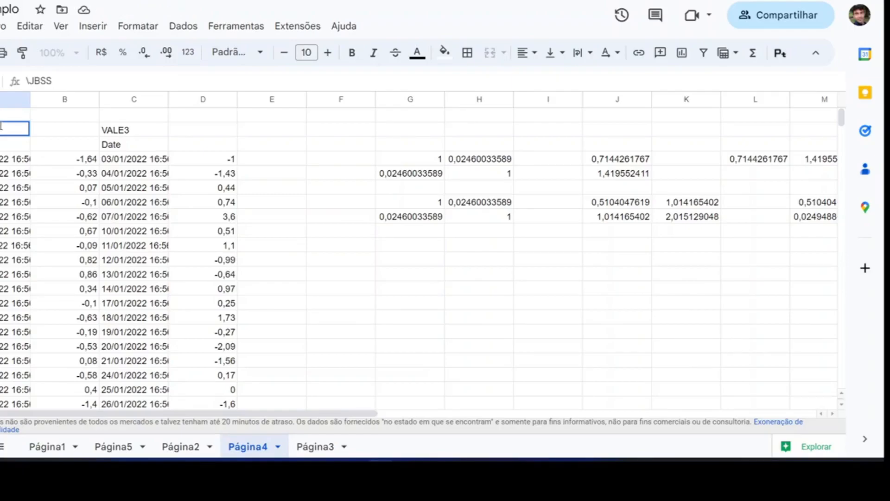
text(3)
key(Return)
click(65, 159)
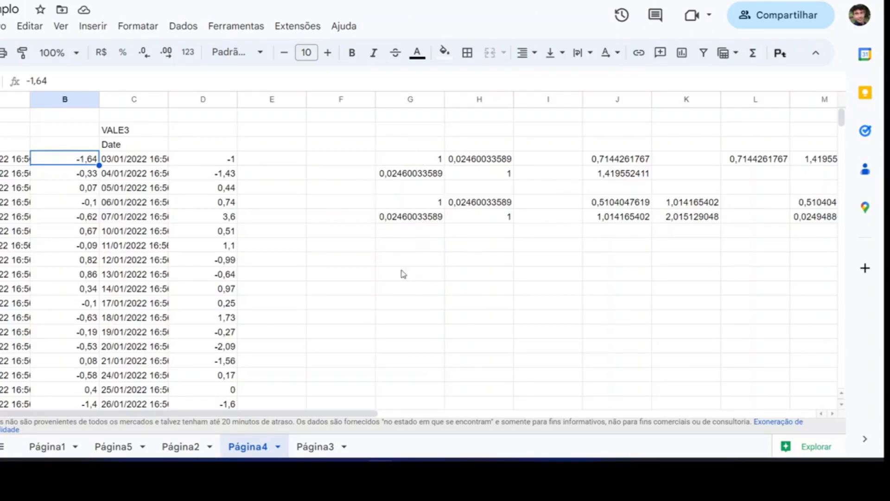
Enter 1 in G10 and H11 as the diagonal of a new 2×2 correlation matrix
click(402, 251)
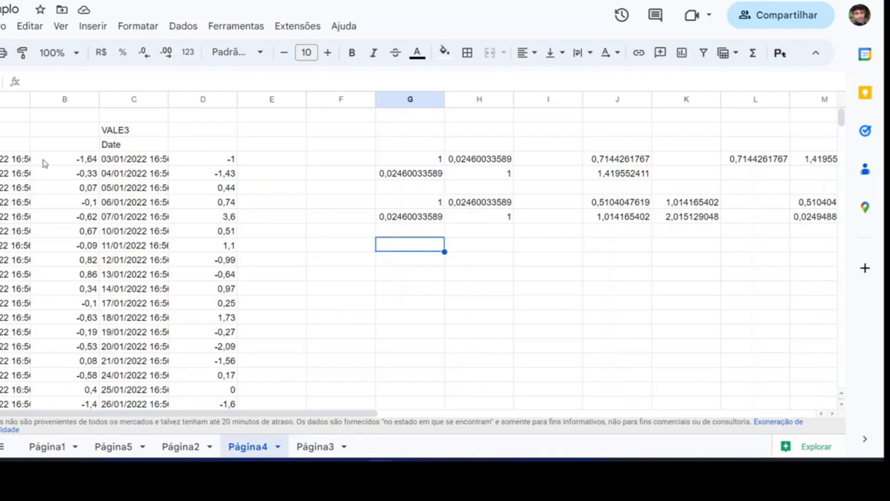
text(1)
key(Return)
key(Right)
text(1)
key(Return)
key(Up)
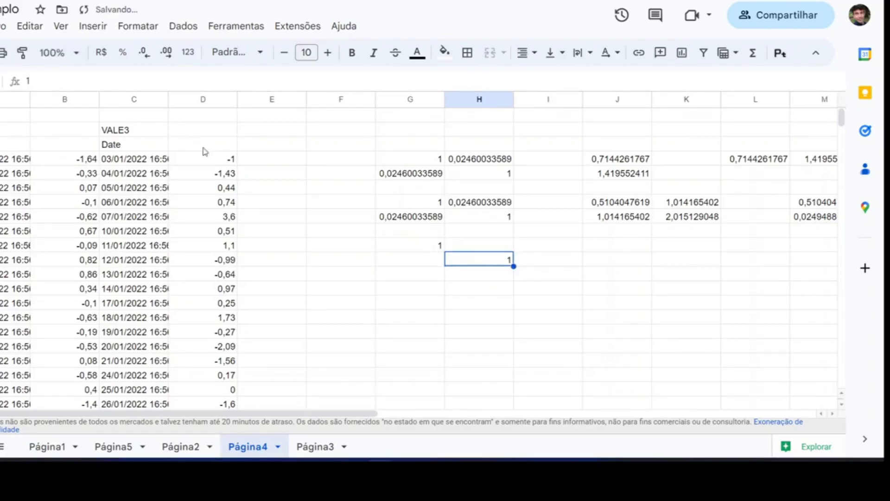
Calculate the correlation between the JBSS3 and VALE3 differences in H10 with =CORREL(B4:B24;D4:D24)
click(482, 246)
text(=CO)
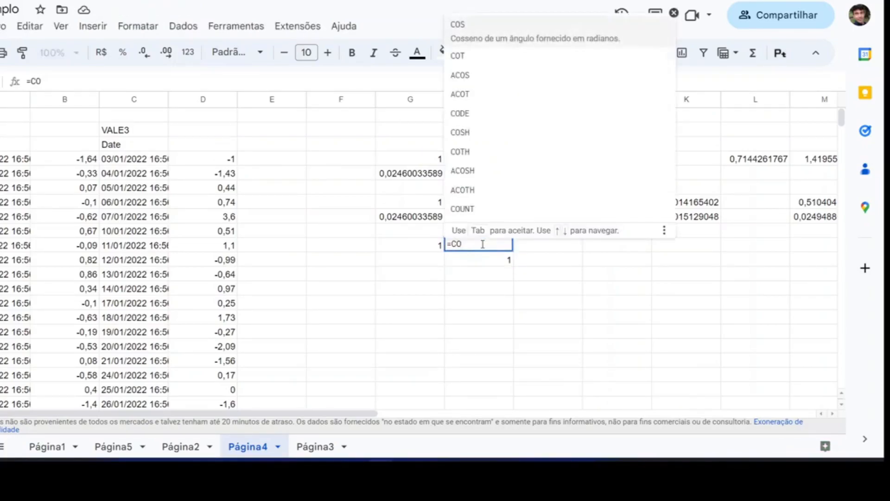
text(R)
key(Tab)
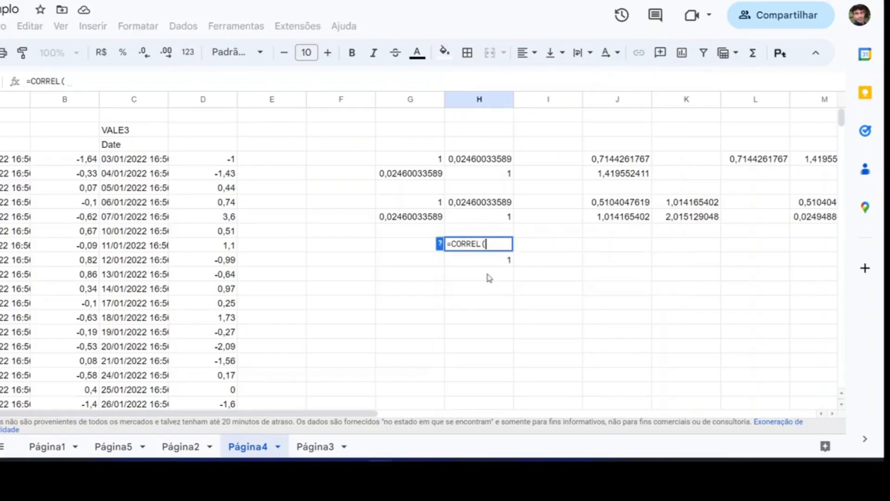
click(77, 161)
key(ctrl+shift+Down)
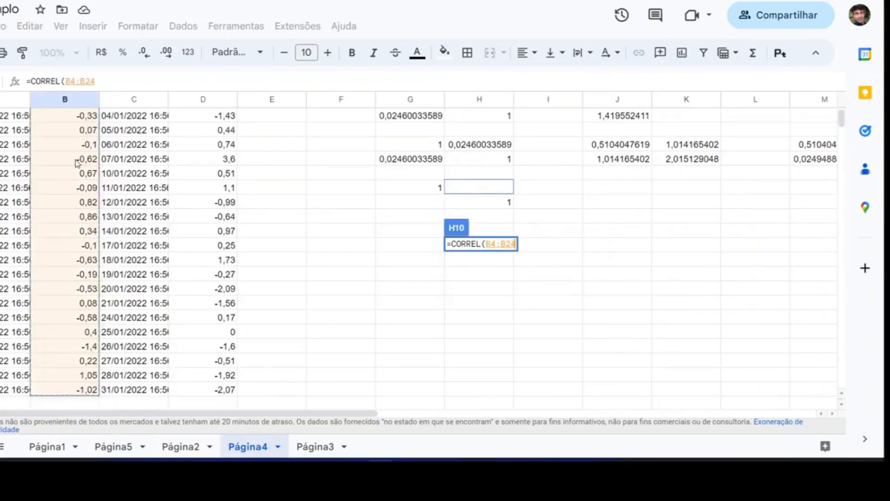
text(;)
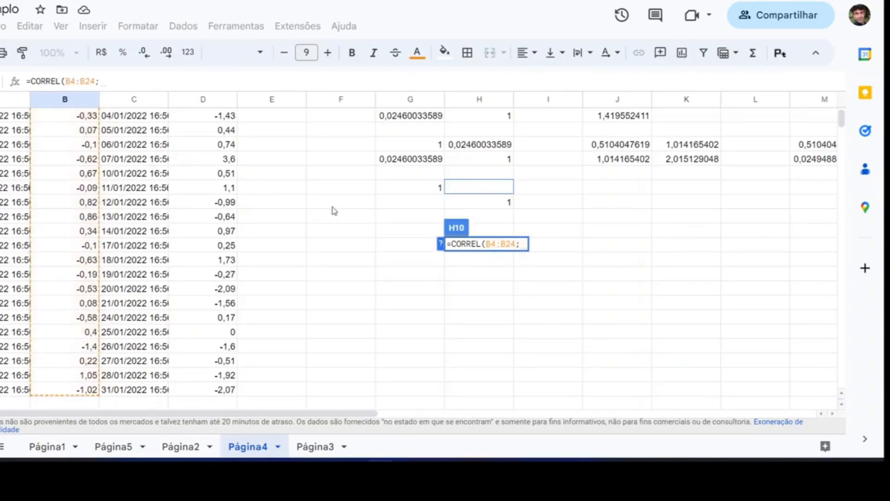
scroll(332, 209, up, 2)
click(217, 160)
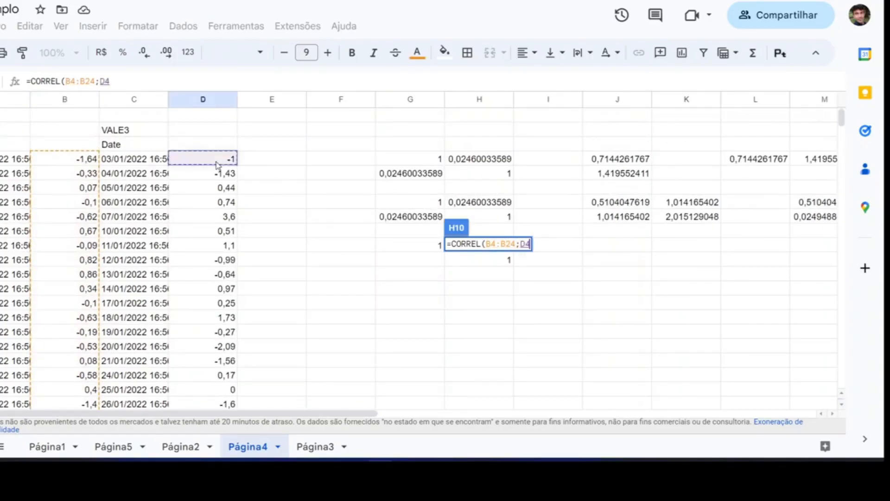
key(ctrl+shift+Down)
text())
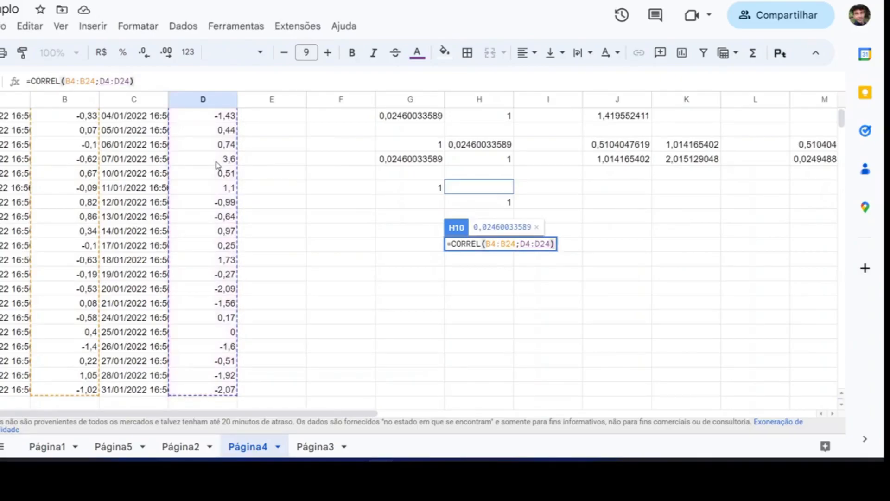
key(Return)
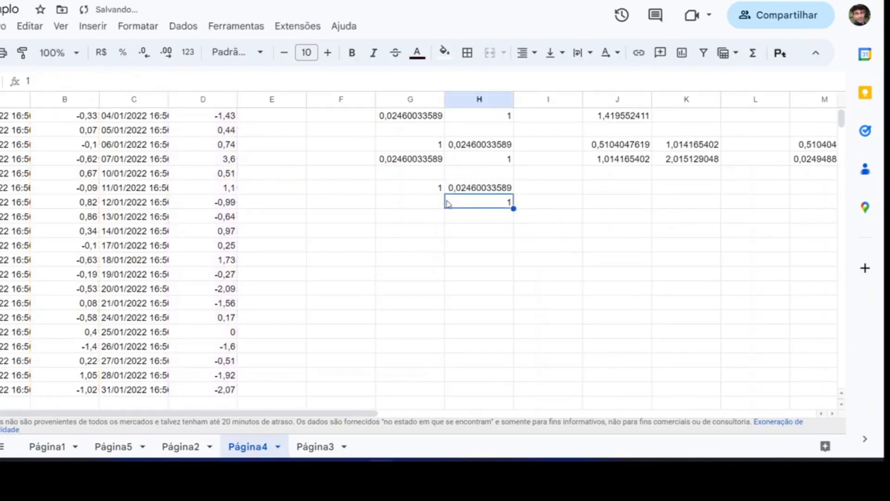
Complete the symmetric correlation matrix by making G11 refer to H10 with =H10
click(423, 207)
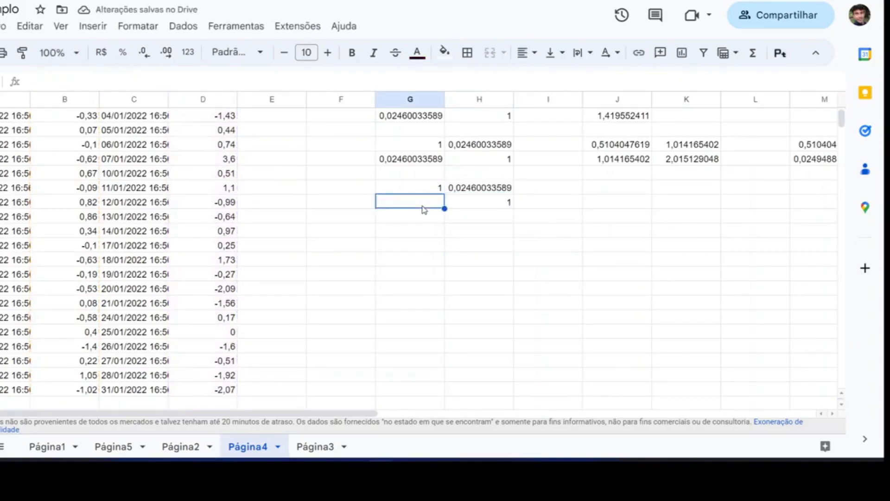
click(476, 191)
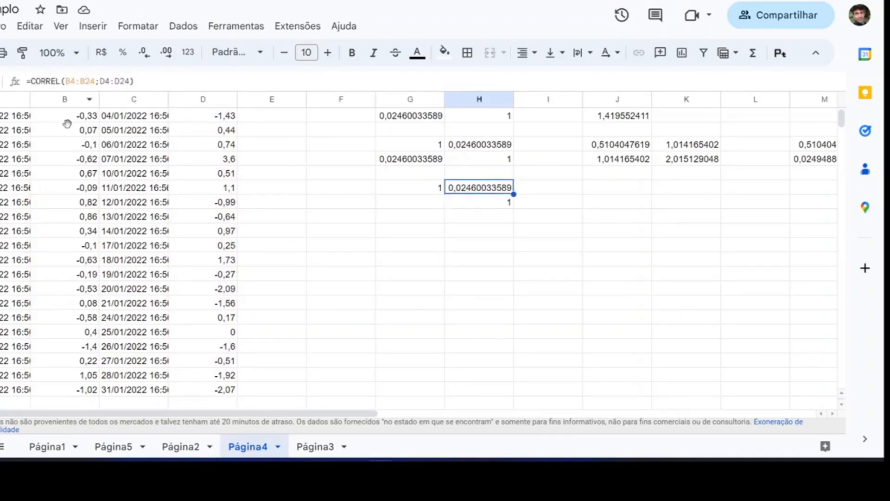
scroll(59, 165, up, 2)
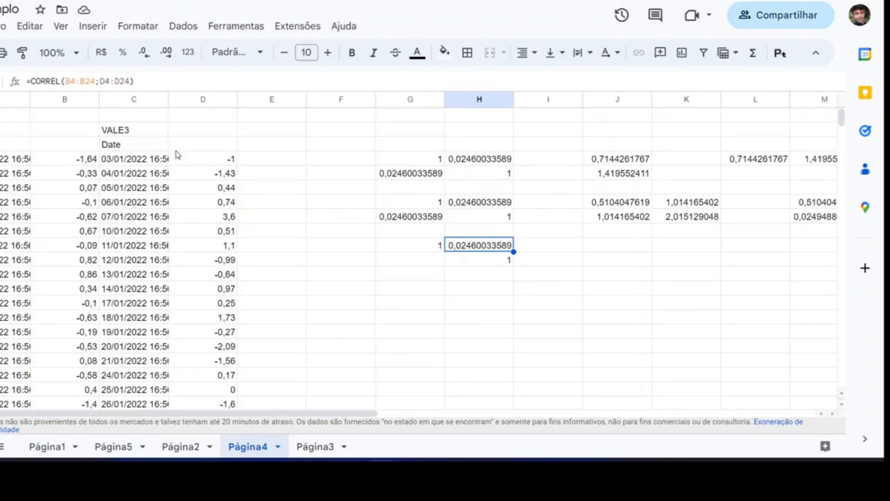
click(422, 259)
text(=)
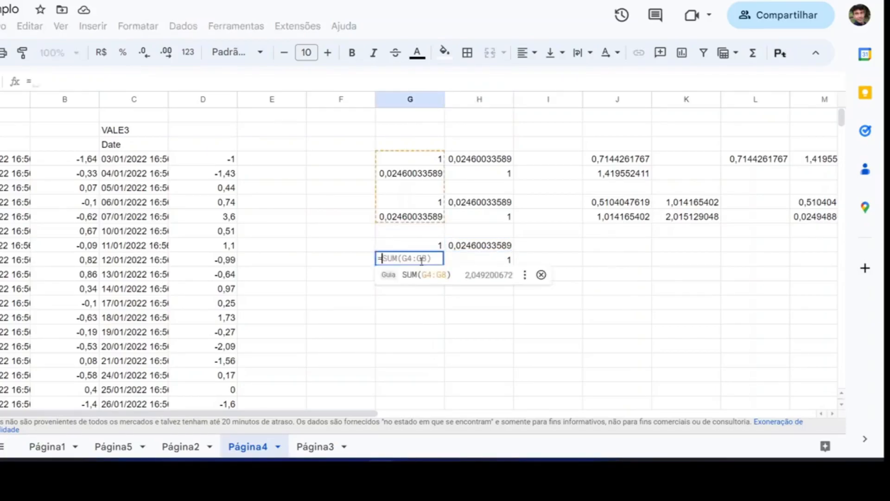
click(484, 246)
key(Return)
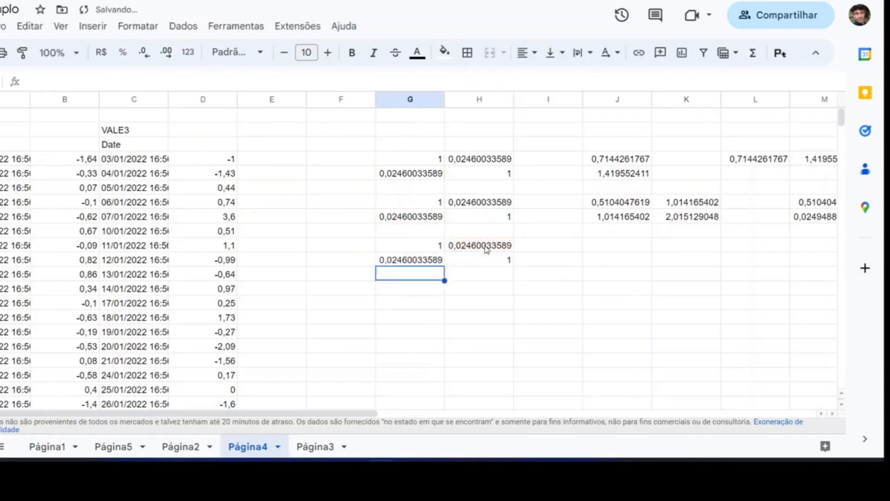
Calculate the standard deviation of the JBSS3 differences in J10 with STDEV over B4:B24
click(608, 248)
text(=)
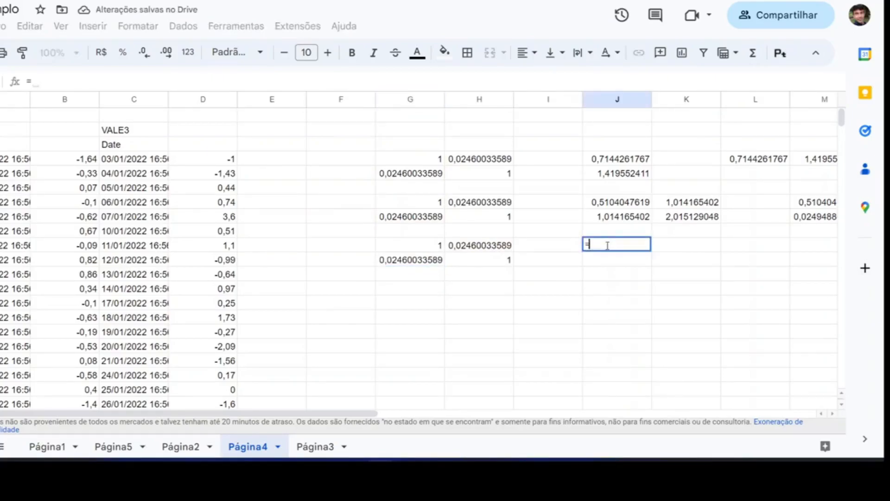
text(S)
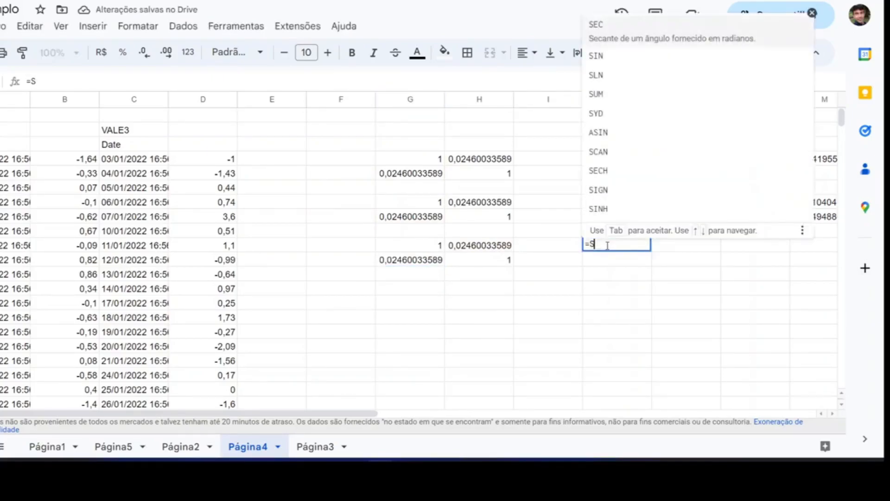
text(TDEV()
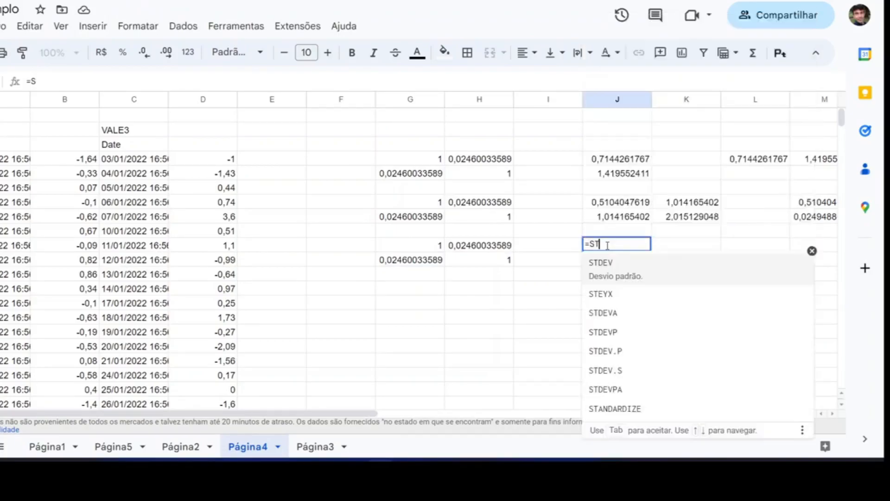
click(597, 273)
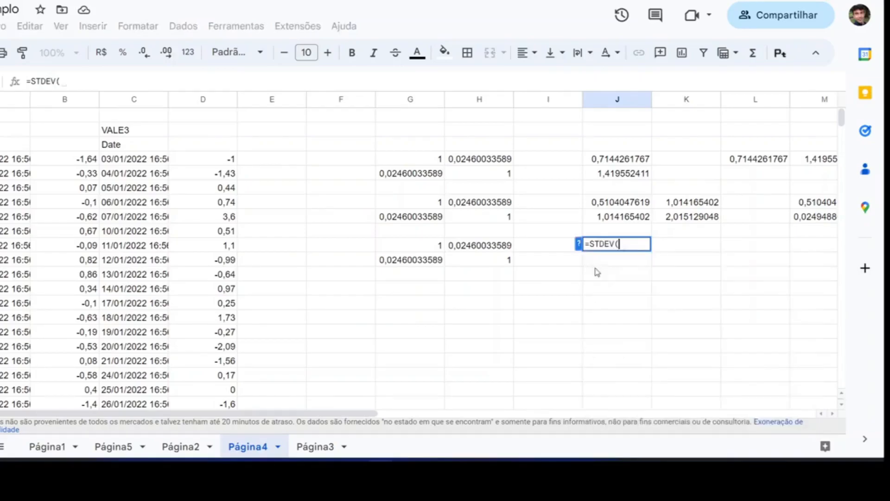
click(68, 159)
key(ctrl+shift+Down)
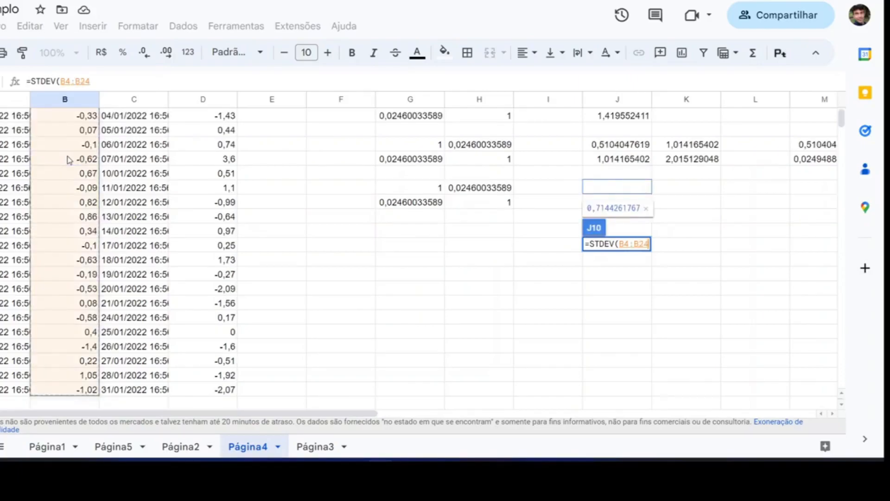
key(Return)
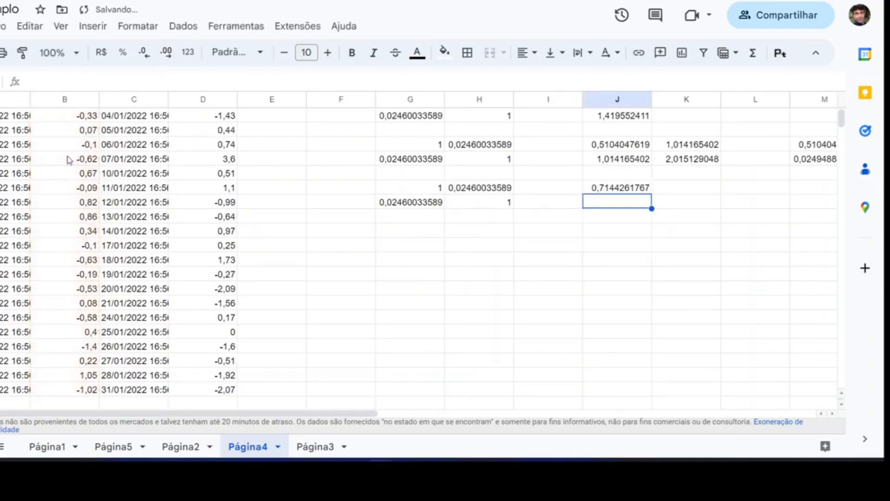
Calculate the standard deviation of the VALE3 differences in J11 with STDEV over D4:D24
text(=)
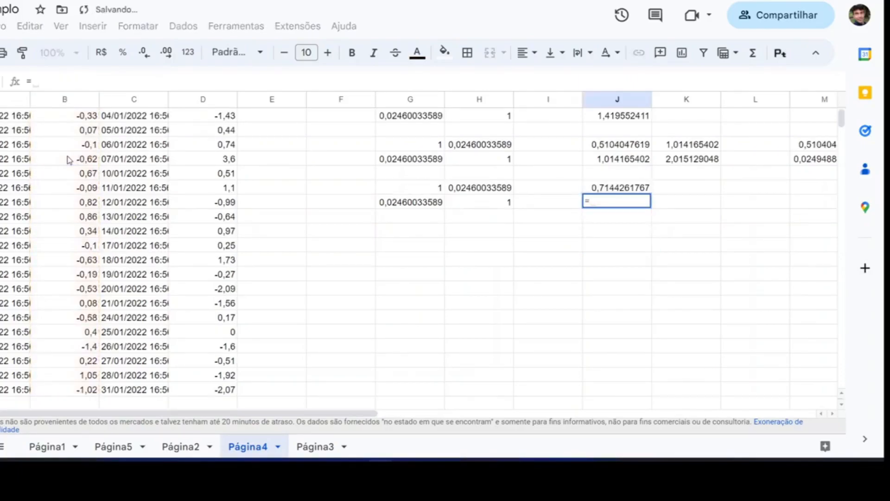
text(STDE)
key(BackSpace)
text(DEV()
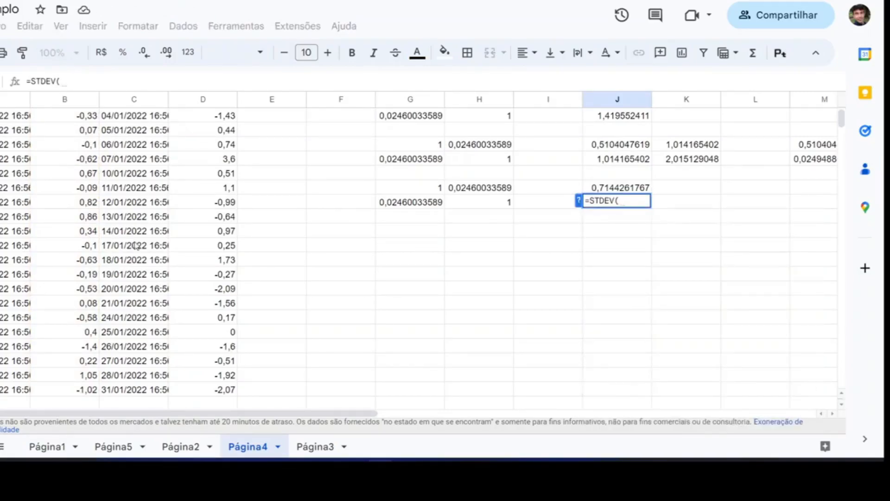
scroll(136, 246, up, 2)
click(219, 163)
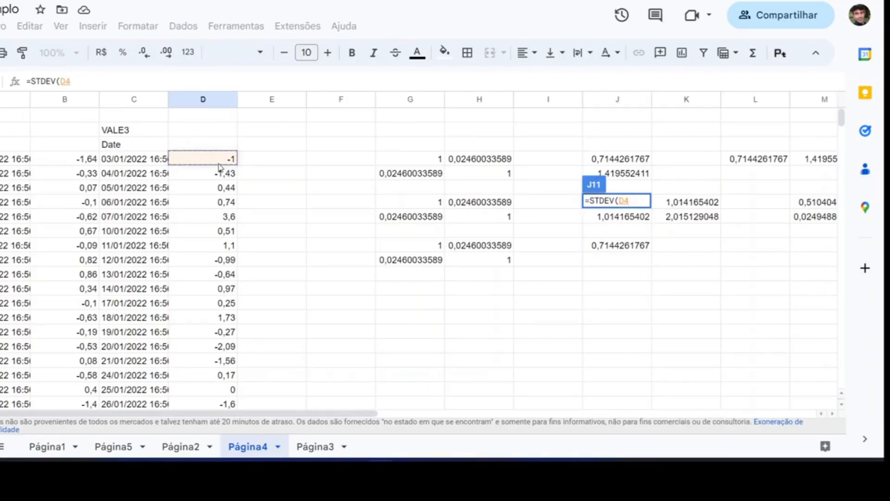
key(ctrl+shift+Down)
key(Return)
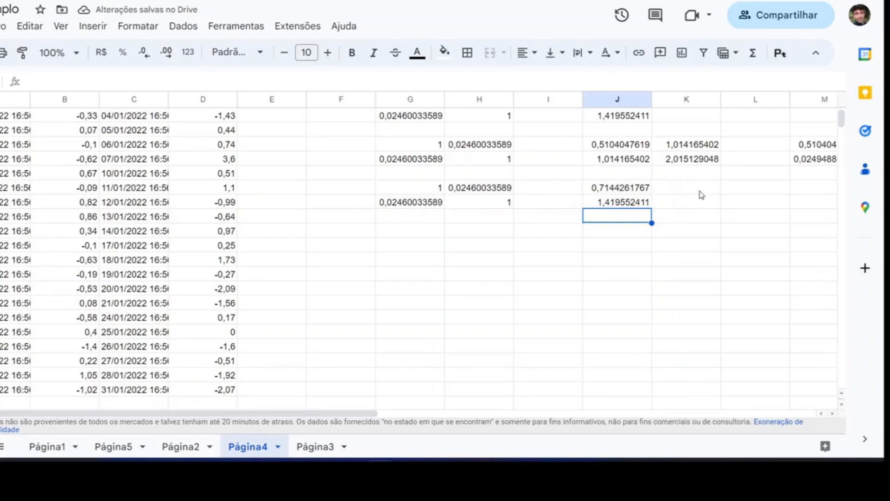
Lay the two standard deviations out as a row by entering =J10 in L10 and =J11 in M10
click(731, 192)
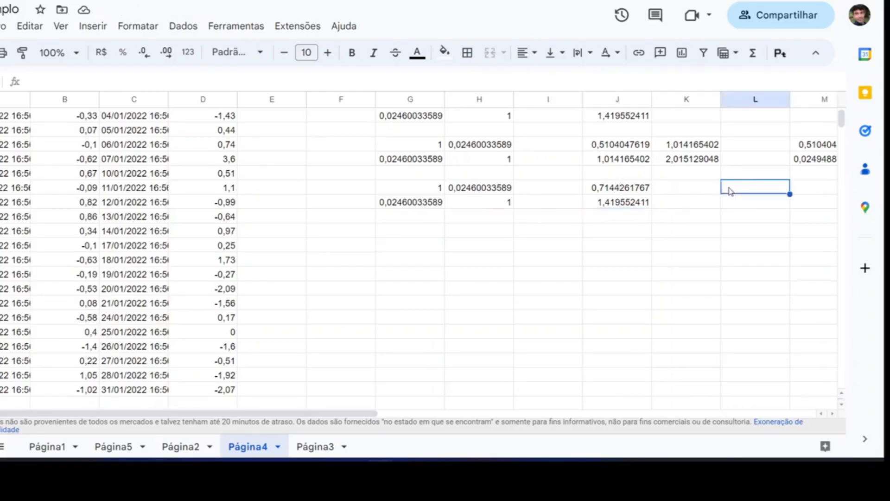
text(=)
click(629, 194)
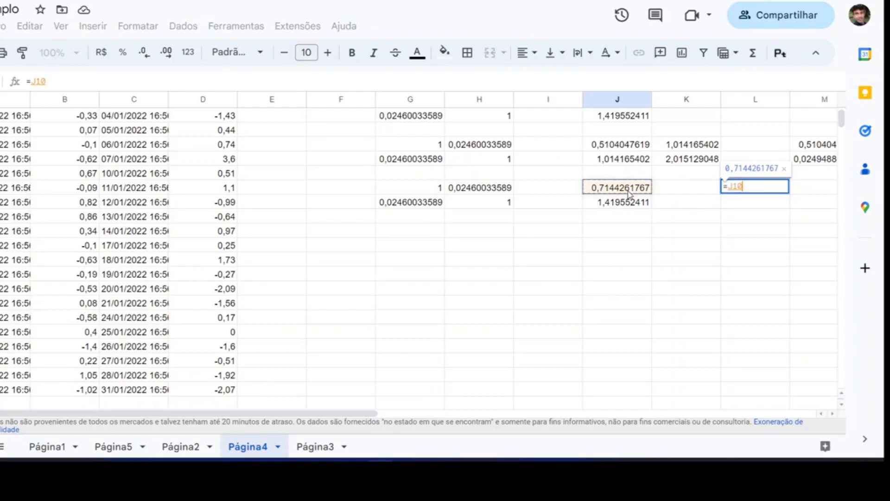
key(Return)
key(Right)
key(Up)
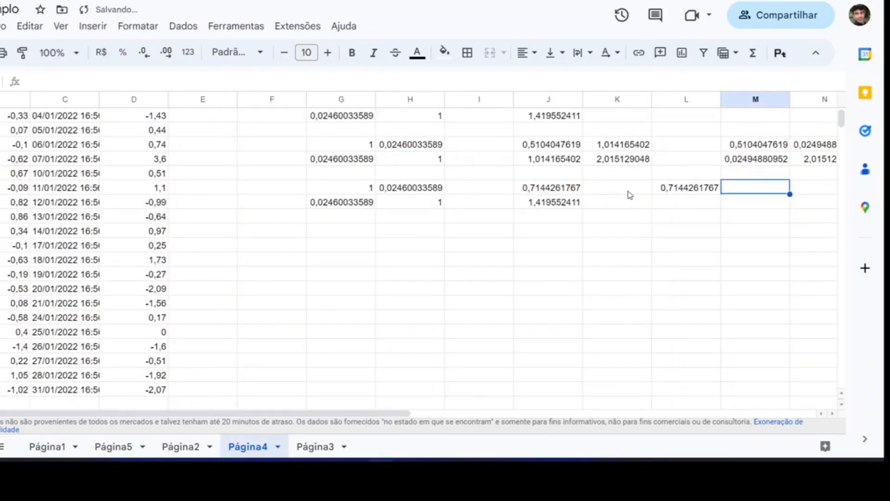
text(=)
click(552, 203)
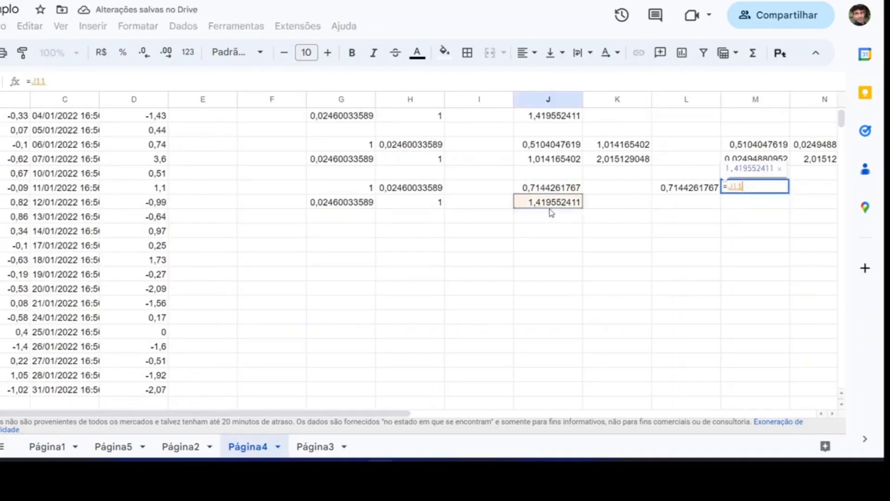
key(Return)
key(Right)
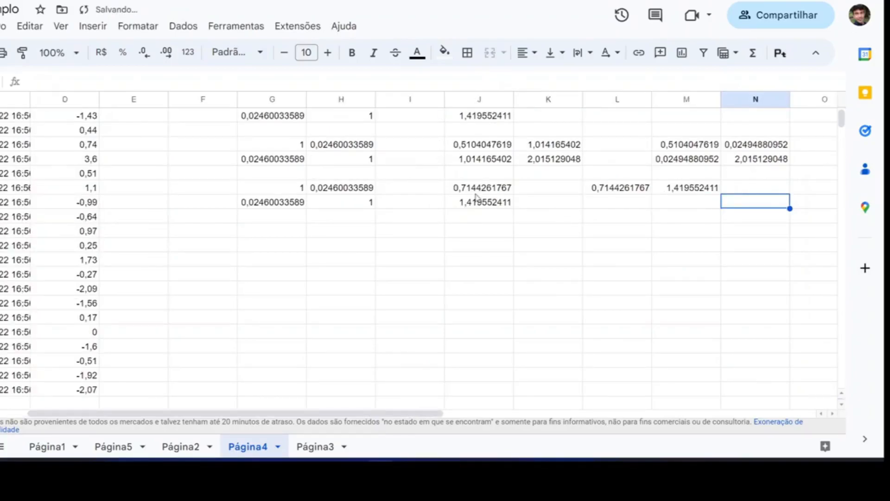
Multiply the standard deviation column by its row in J13 with =MMULT(J10:J11;L10:M10)
click(477, 231)
text(=)
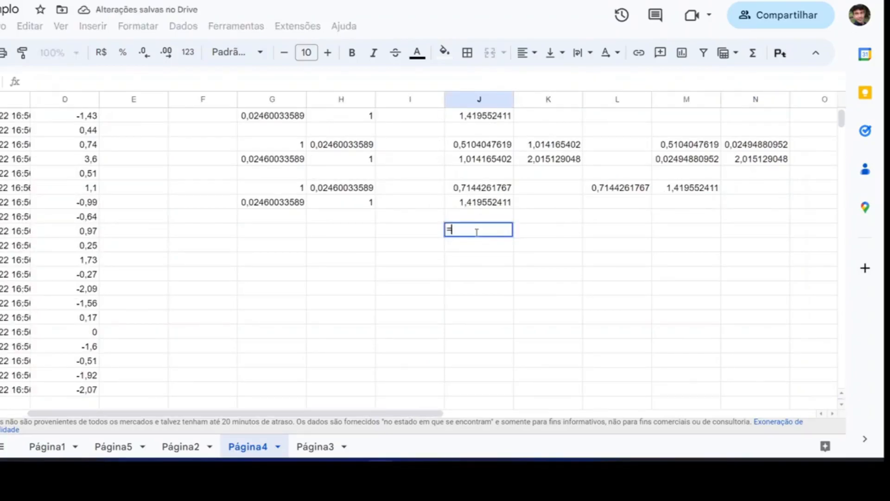
text(MM)
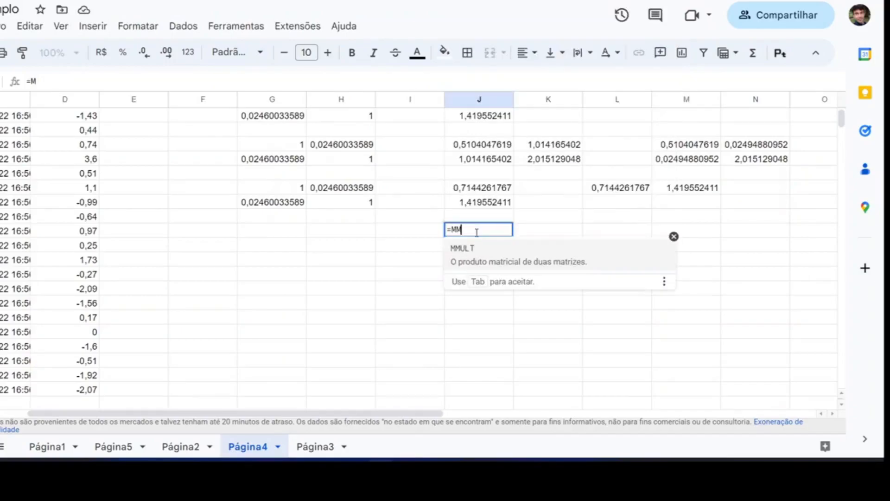
click(475, 250)
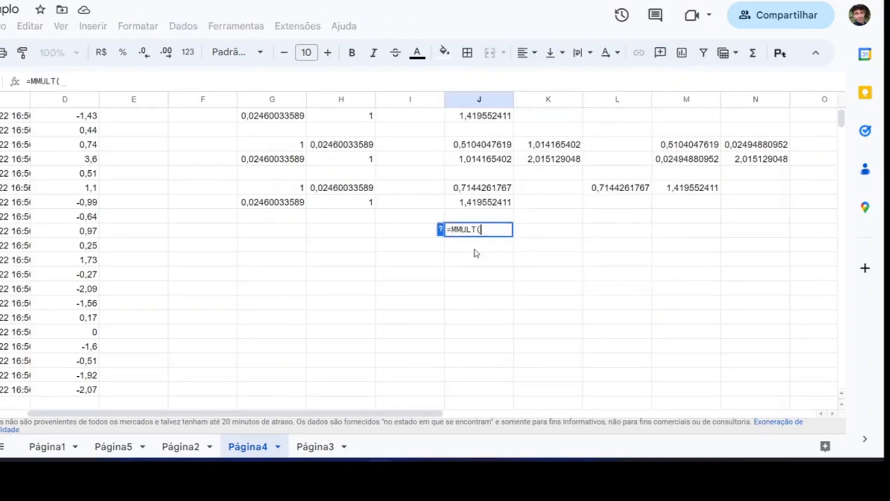
drag(486, 192, 484, 207)
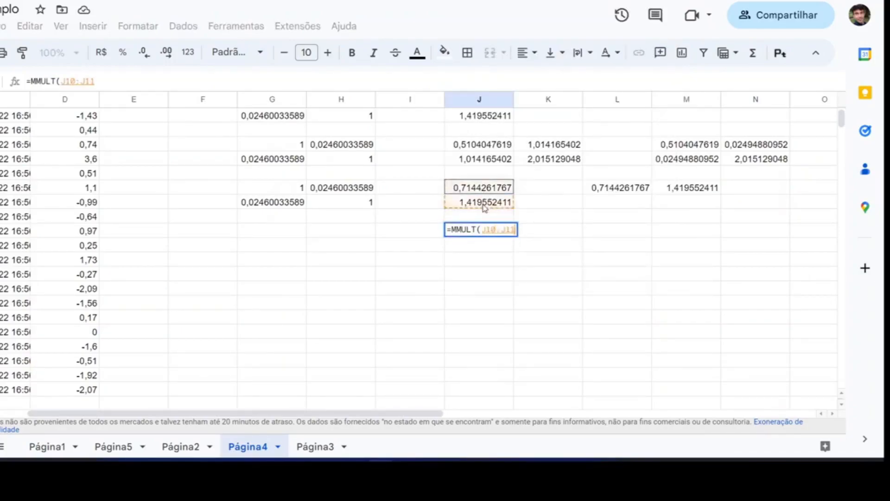
text(;)
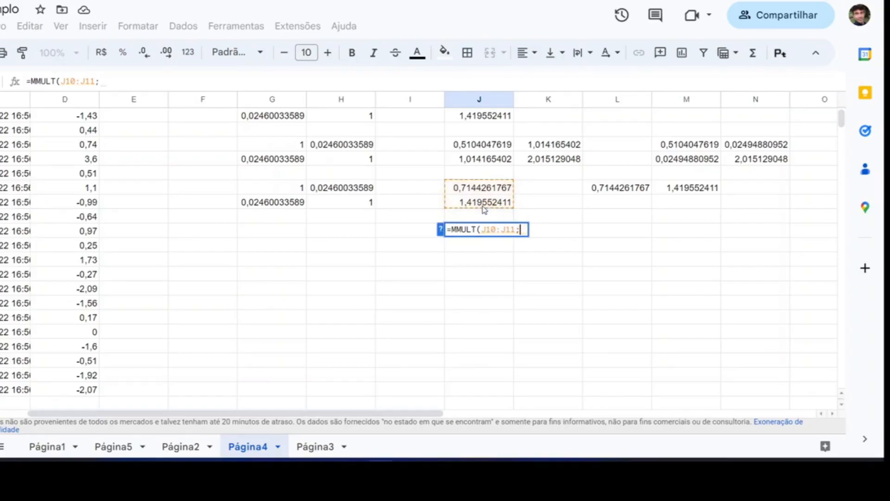
click(613, 188)
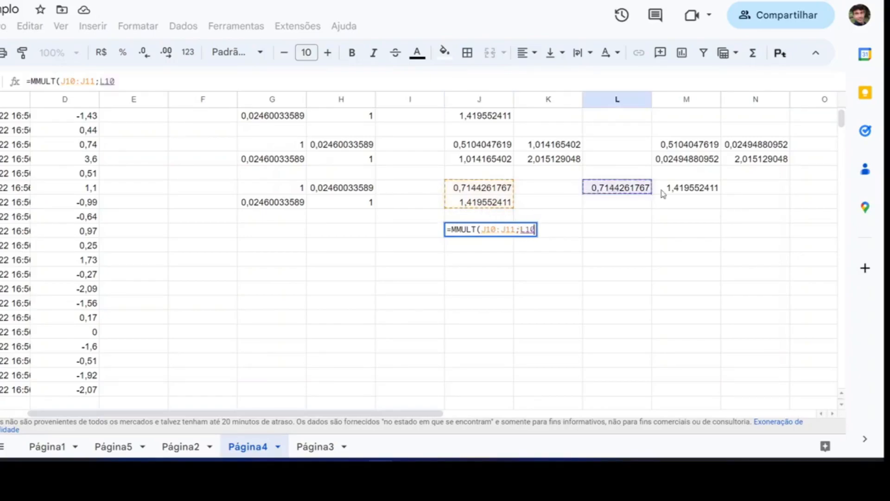
shift+click(693, 188)
text())
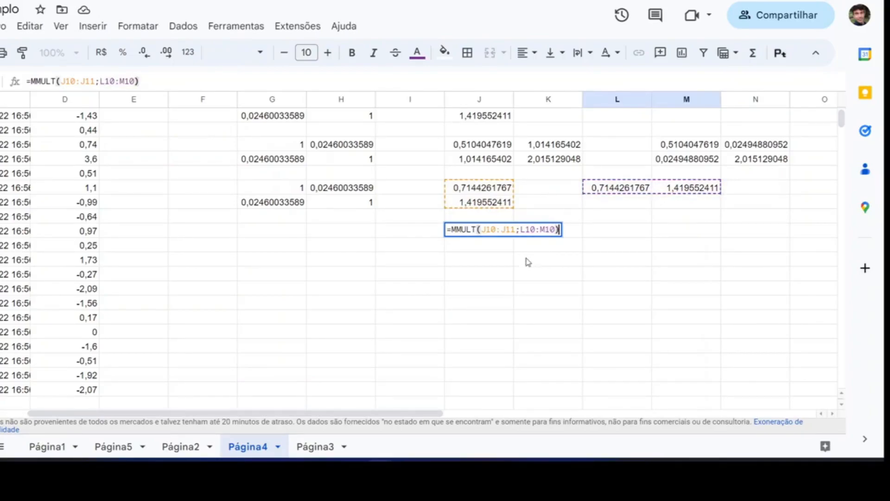
key(Return)
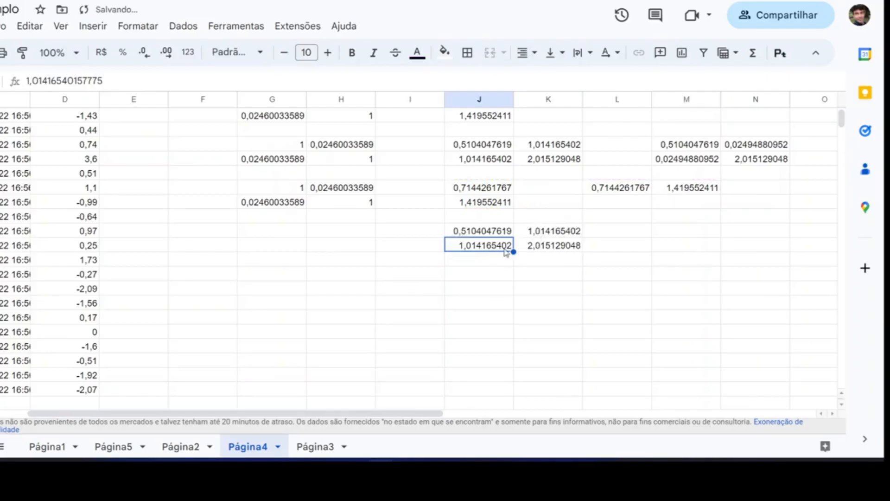
Repeat the correlation matrix in G13:H14 by entering =G10 in G13 and copying it across the 2×2 range
click(279, 228)
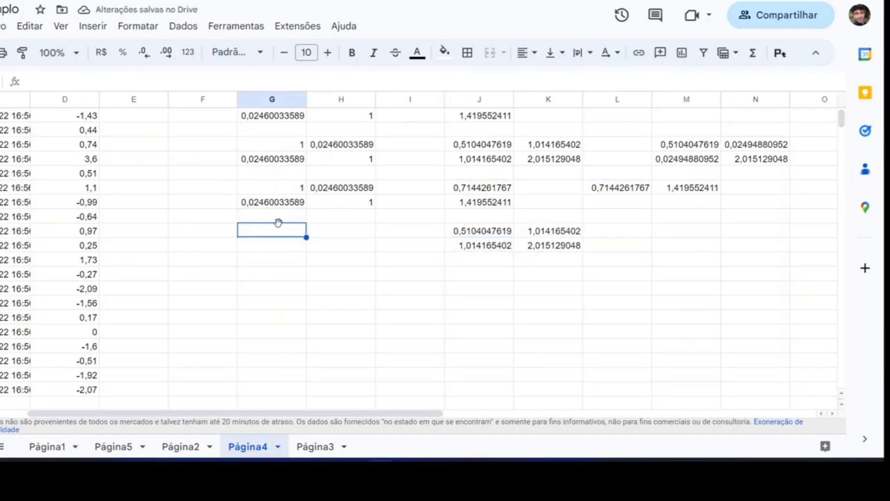
text(=G10)
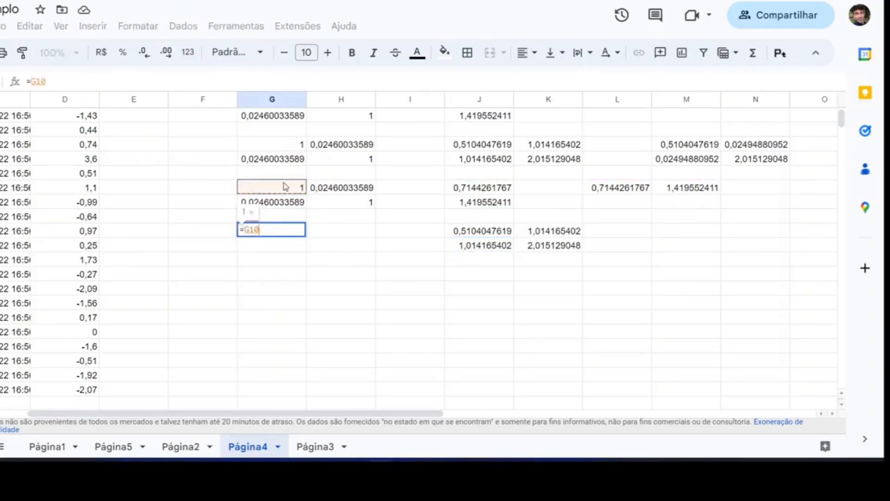
key(Return)
key(Up)
key(ctrl+c)
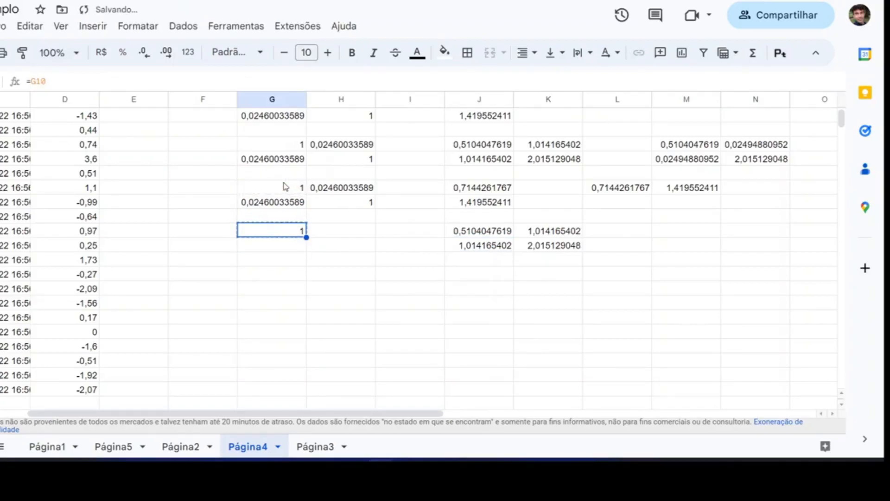
key(shift+Down)
key(shift+Down)
key(shift+Up)
key(shift+Right)
key(Return)
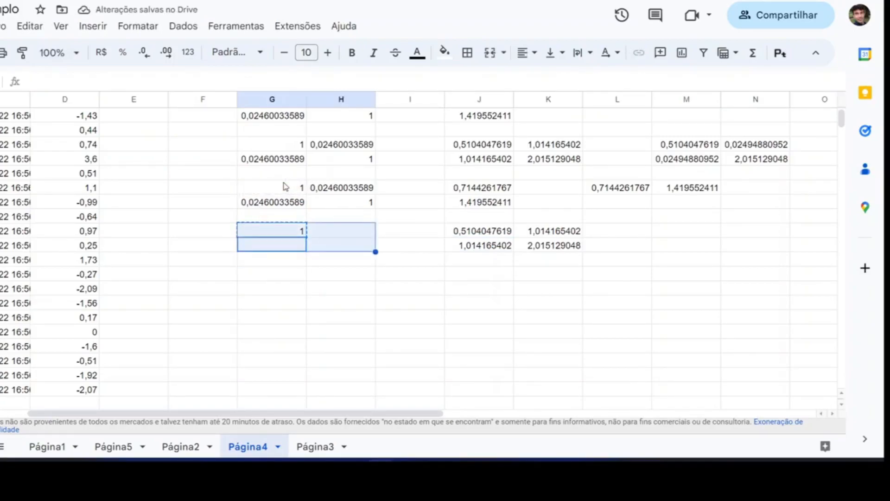
key(ctrl+v)
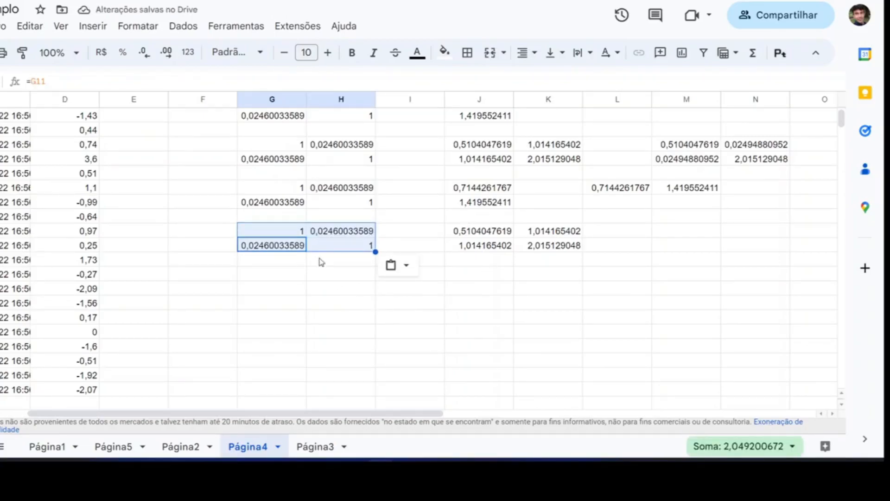
Fill the covariance matrix's first column with =G13*J13 in M13 and =G14*J14 in M14
click(674, 233)
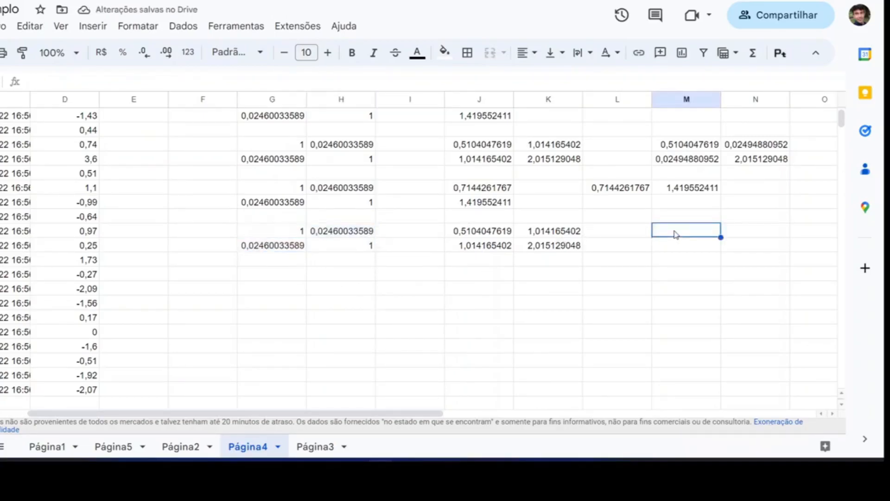
text(=)
click(279, 230)
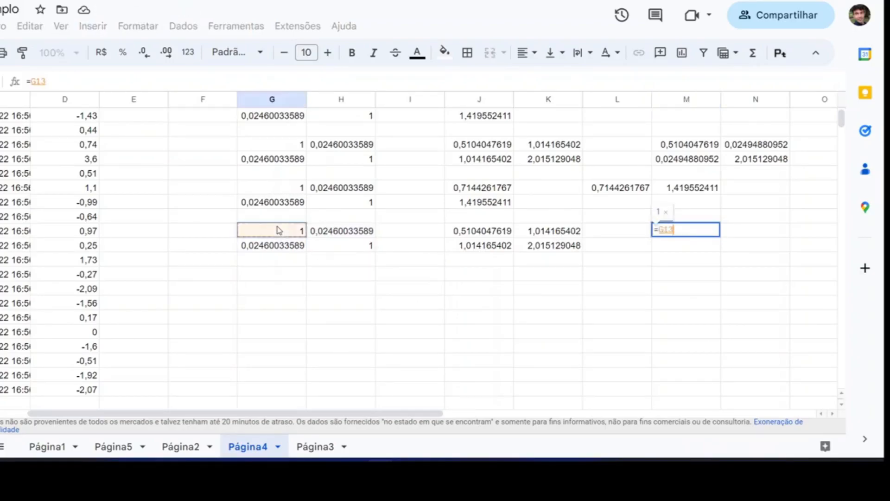
text(*)
click(474, 231)
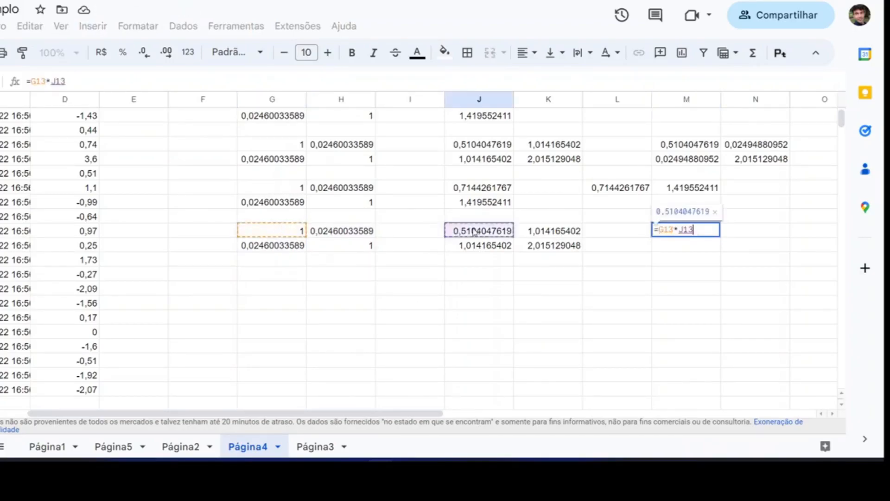
key(Return)
text(=)
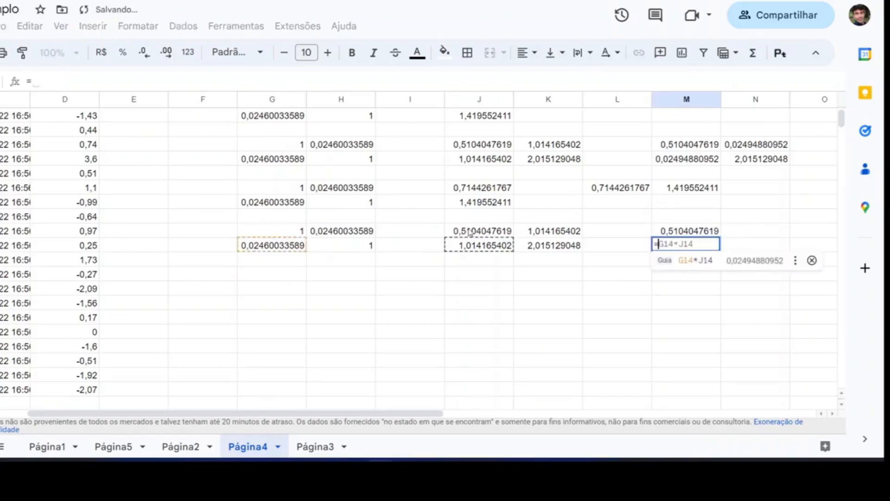
click(272, 248)
text(*)
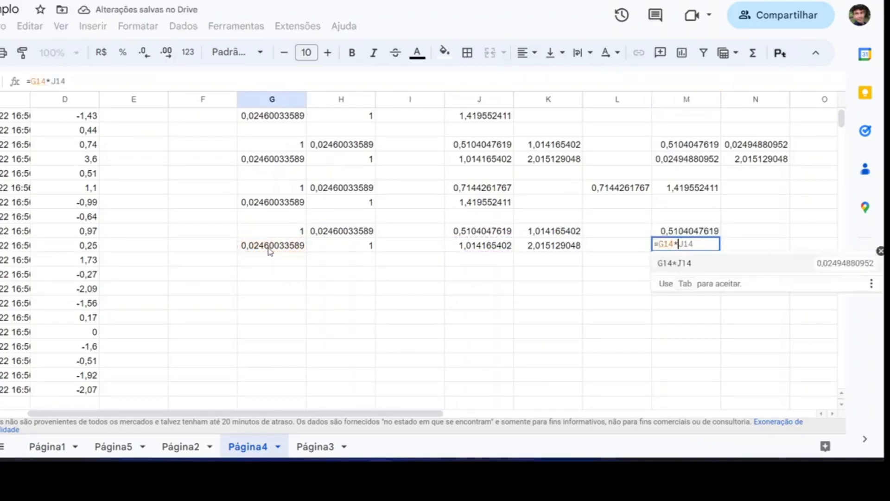
click(484, 251)
key(Return)
Copy the formulas in M13:M14 into N13:N14 to complete the covariance matrix
key(Right)
key(Left)
key(Up)
key(Up)
key(shift+Down)
key(ctrl+c)
key(Right)
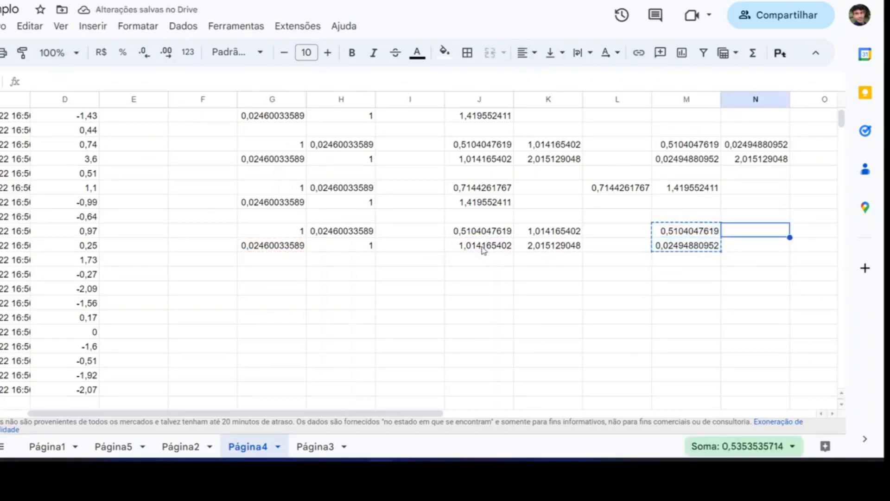
key(ctrl+v)
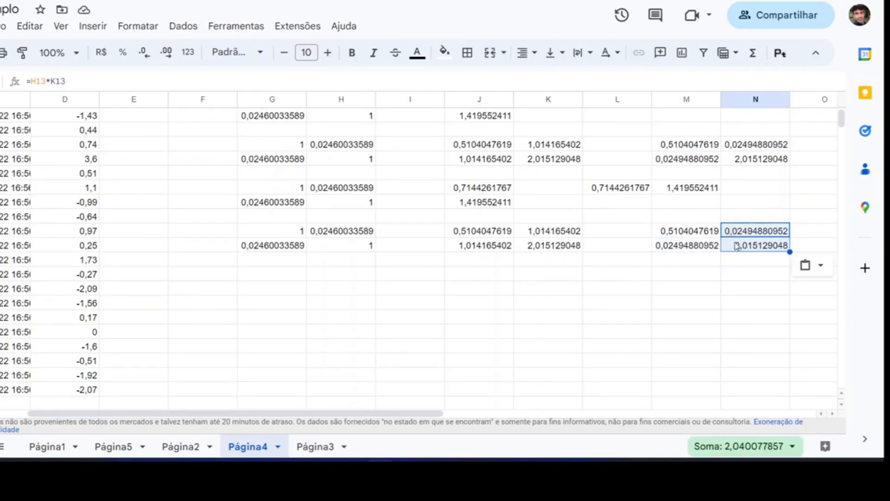
click(701, 263)
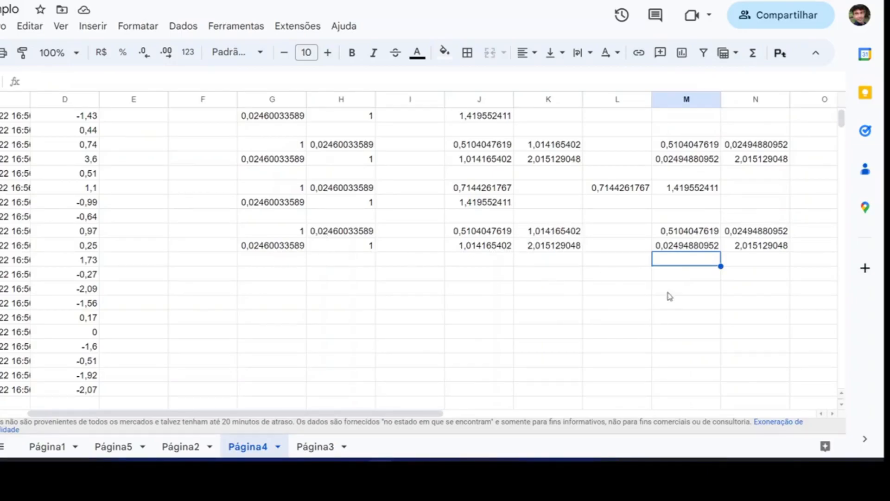
drag(685, 232, 743, 251)
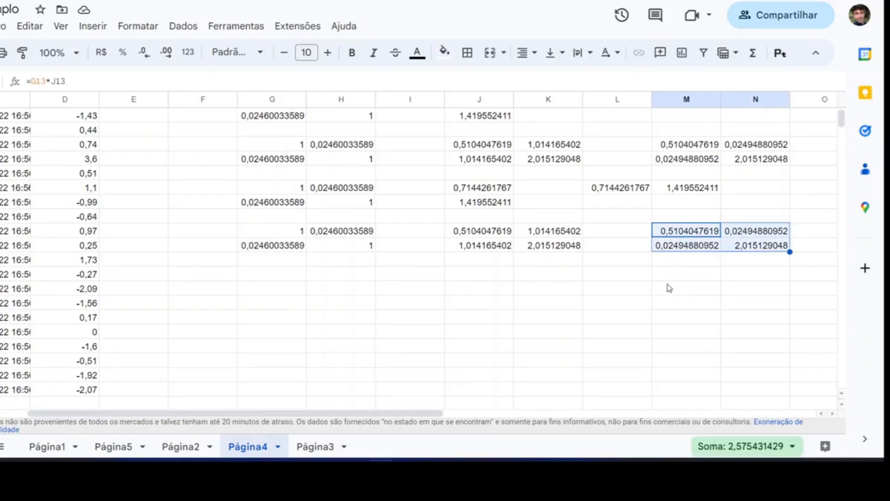
click(609, 277)
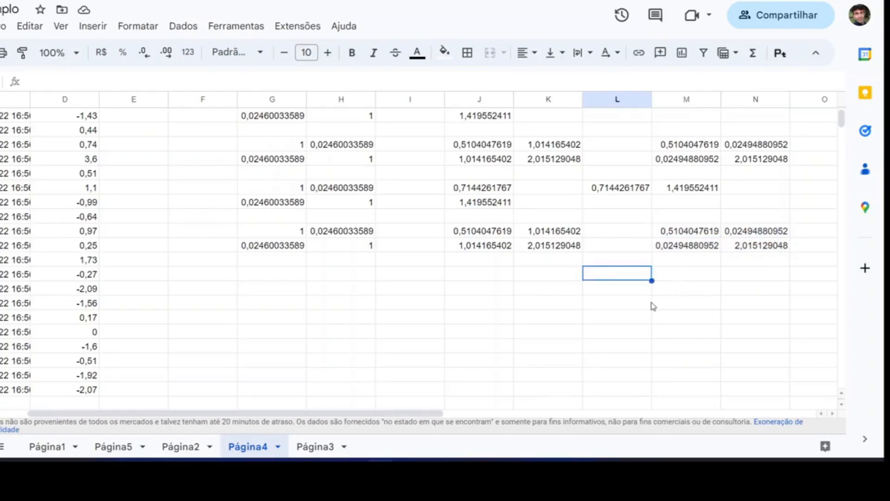
Write the first variance term as the text 0,51X1^2 in M16, below the covariance matrix
click(671, 278)
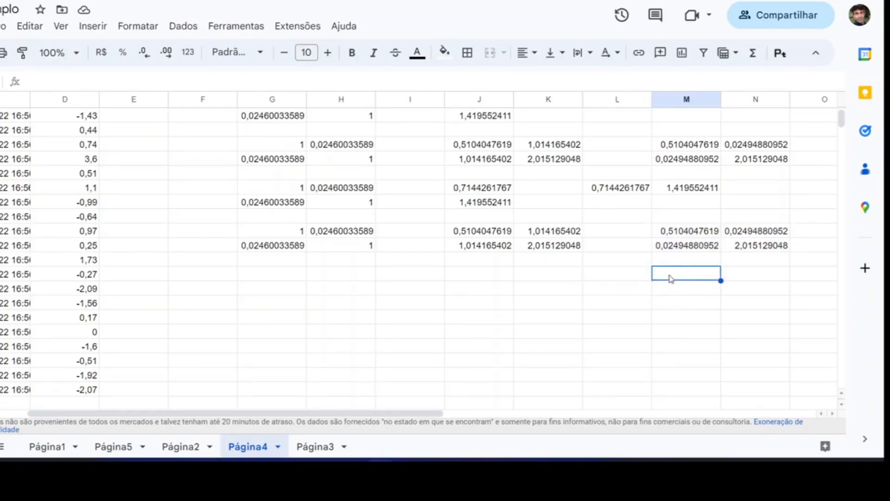
text(0,51X1)
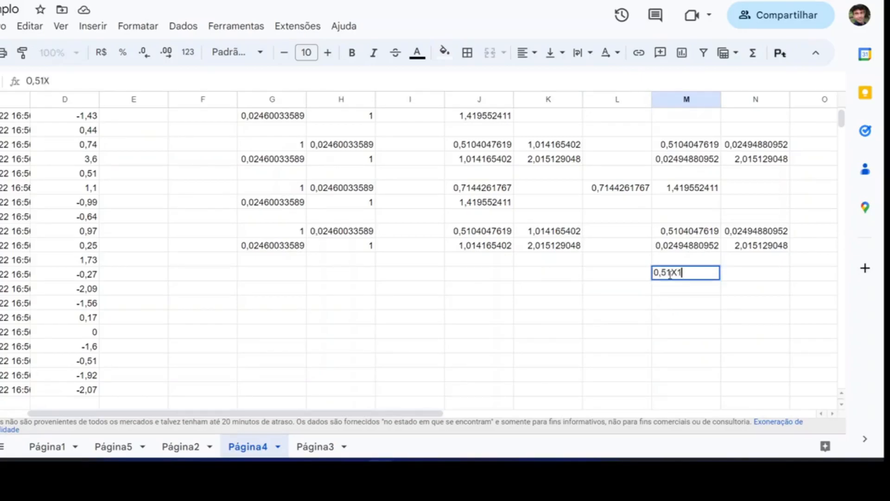
text(^2)
key(Return)
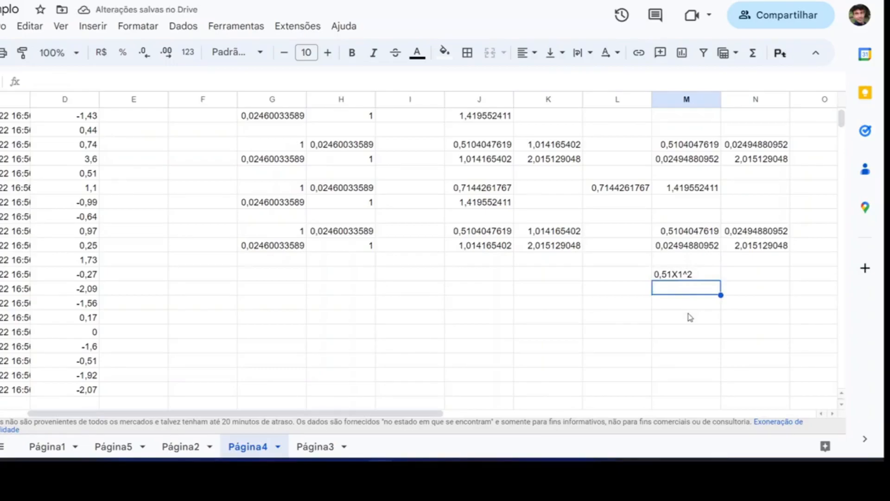
Write the second variance term as the text 2,015x_2^2 in N16, beside the first term
key(Right)
key(Up)
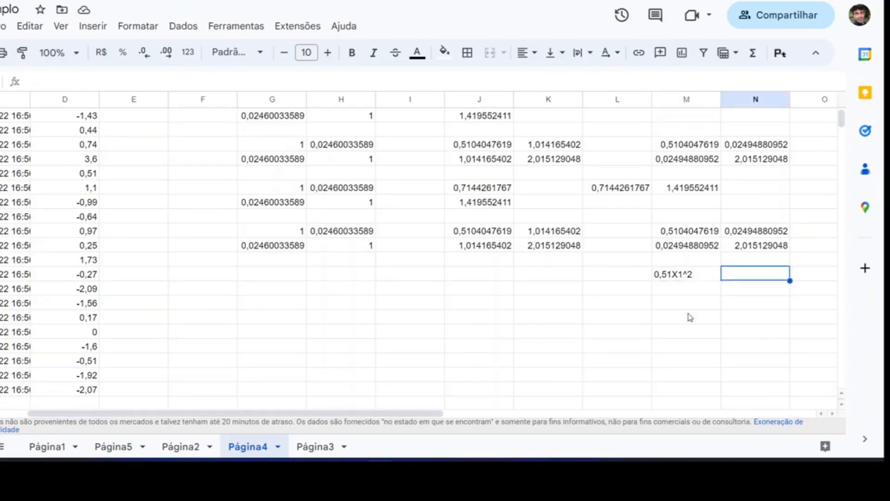
text(=)
key(BackSpace)
text(+)
key(Return)
key(Return)
key(BackSpace)
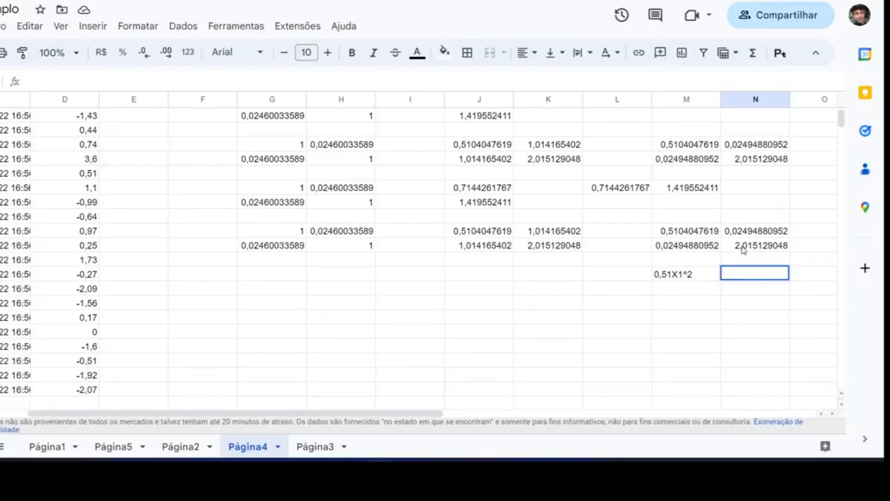
text(2,015x_2^2)
key(Return)
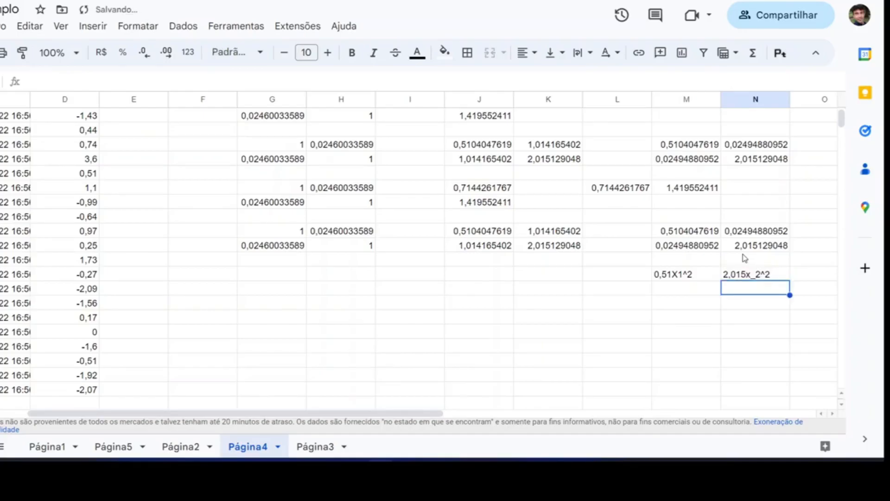
Calculate the cross-term coefficient in O16 as twice the covariance with =2*M14
key(Right)
key(Up)
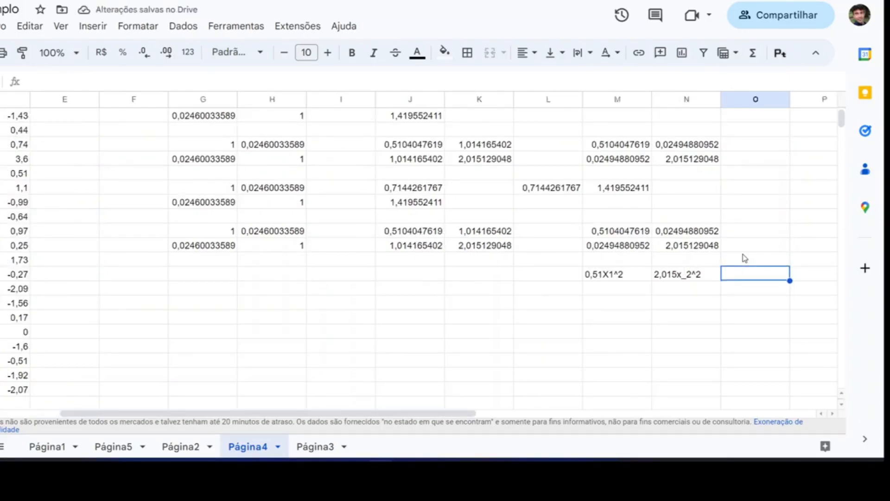
text(=)
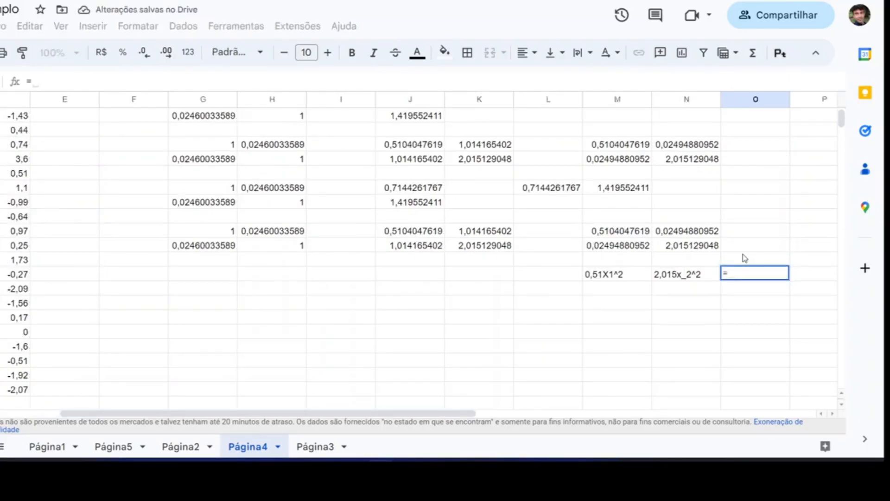
text(2*)
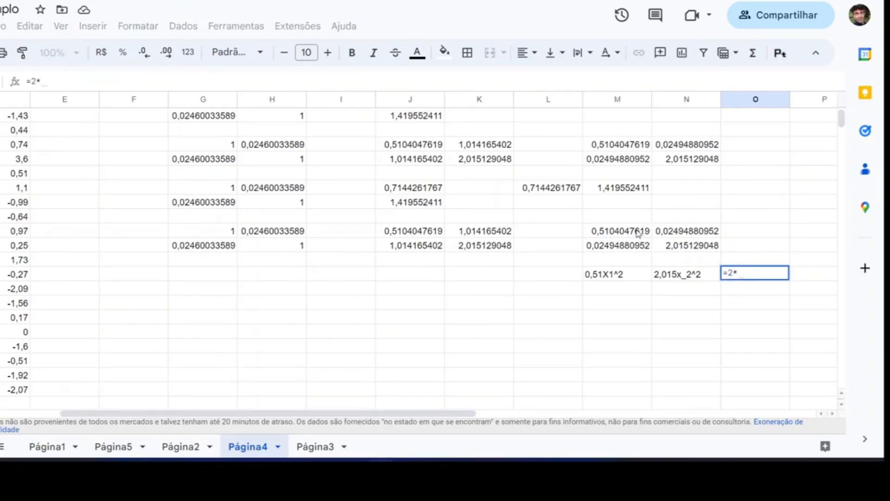
click(627, 247)
key(Return)
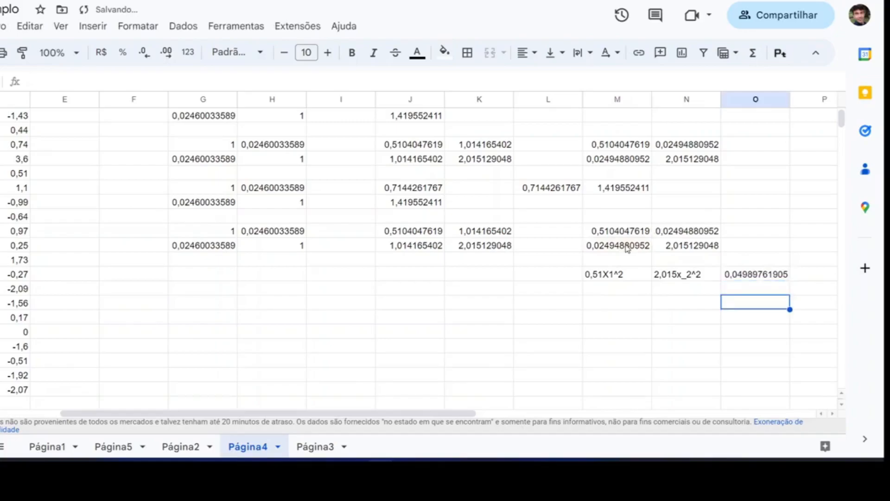
Label the variance row Objetivo in L16 and the row below it Restrição in L17
key(Left)
key(Left)
key(Left)
key(Up)
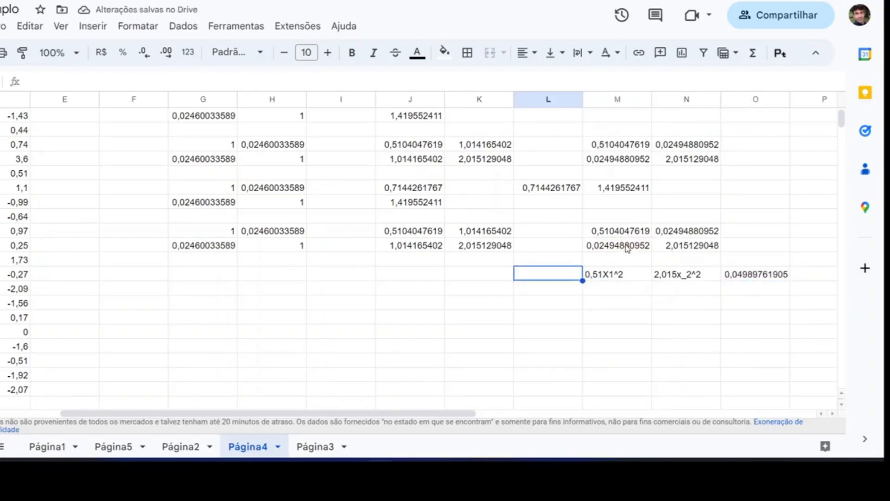
text(oBJET)
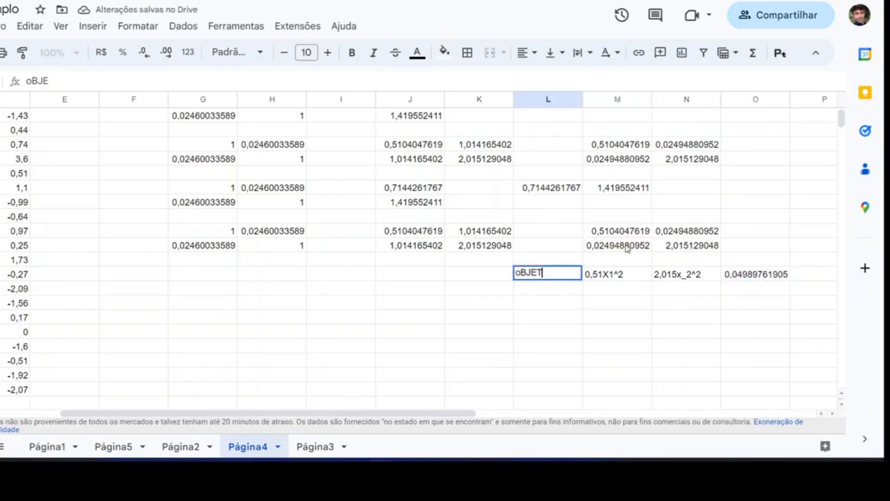
key(BackSpace)
key(BackSpace)
key(BackSpace)
key(BackSpace)
key(BackSpace)
text(oBJETIVO)
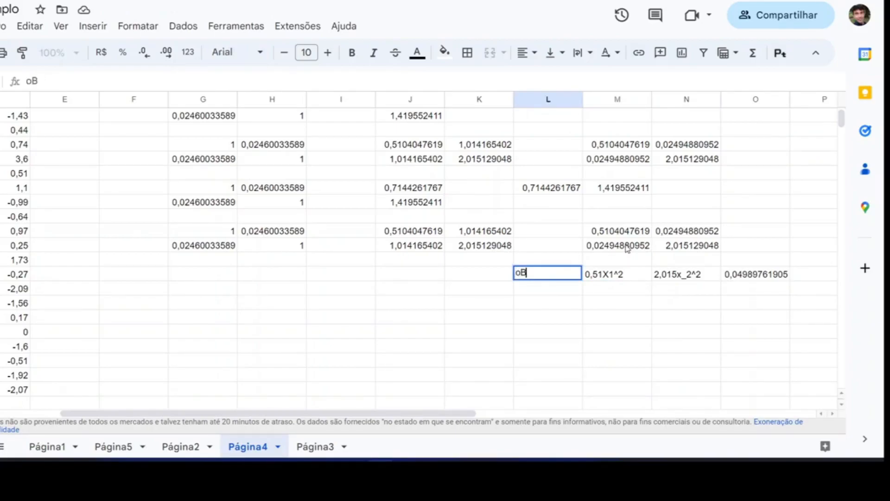
key(BackSpace)
key(BackSpace)
key(BackSpace)
key(BackSpace)
key(BackSpace)
key(BackSpace)
key(BackSpace)
key(BackSpace)
text(oBJET)
key(Caps_Lock)
key(BackSpace)
key(BackSpace)
key(BackSpace)
key(BackSpace)
key(BackSpace)
text(Objetivo)
key(Return)
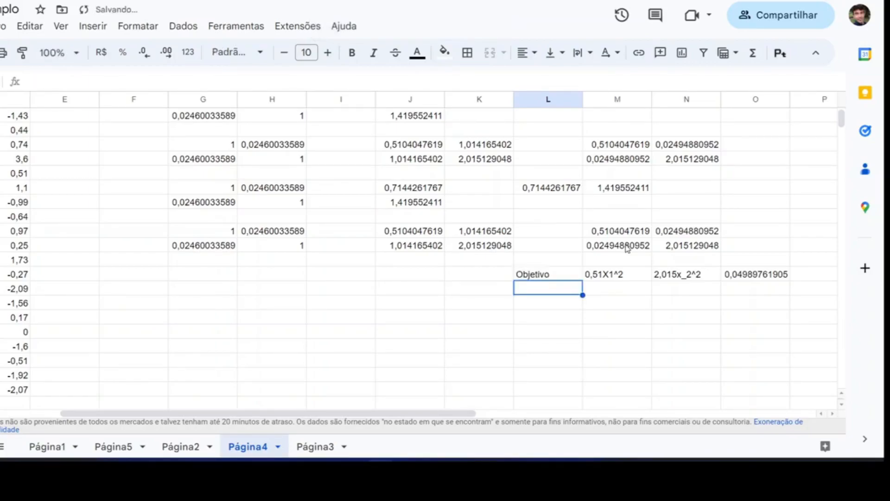
text(Restrição)
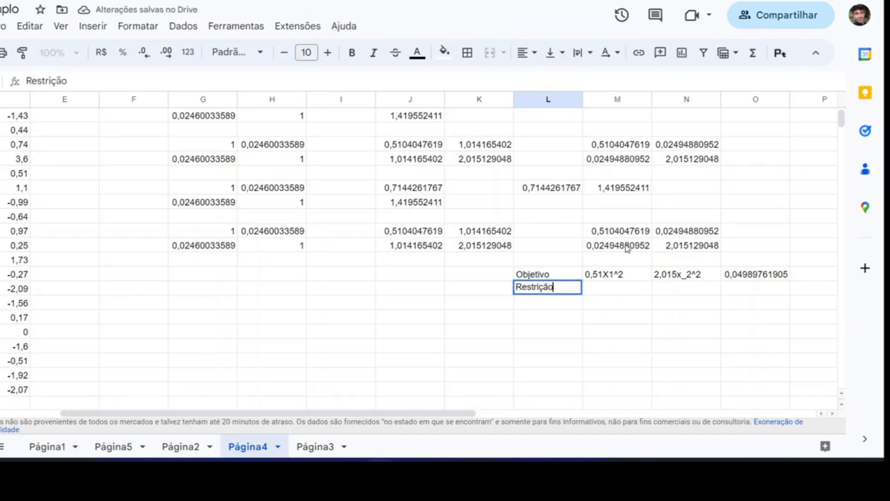
key(Return)
Enter the constraint's parts x1, x2 and 1 in M17, N17 and O17
key(Right)
key(Up)
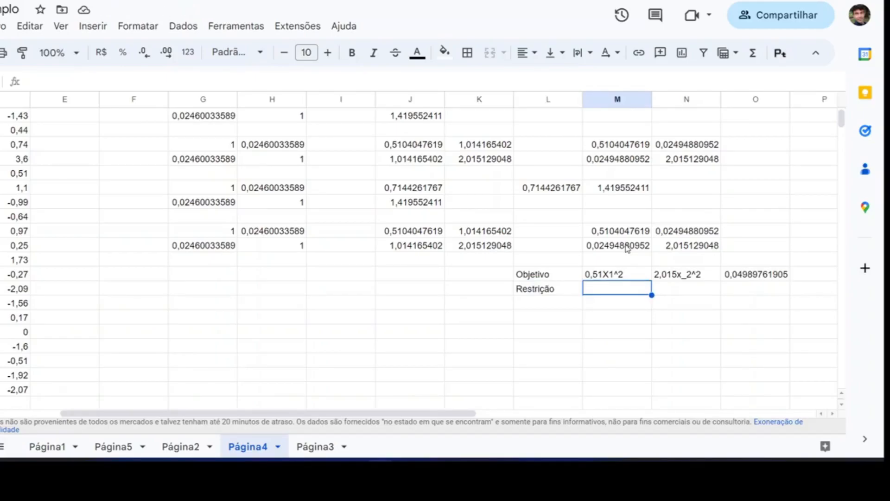
text(x)
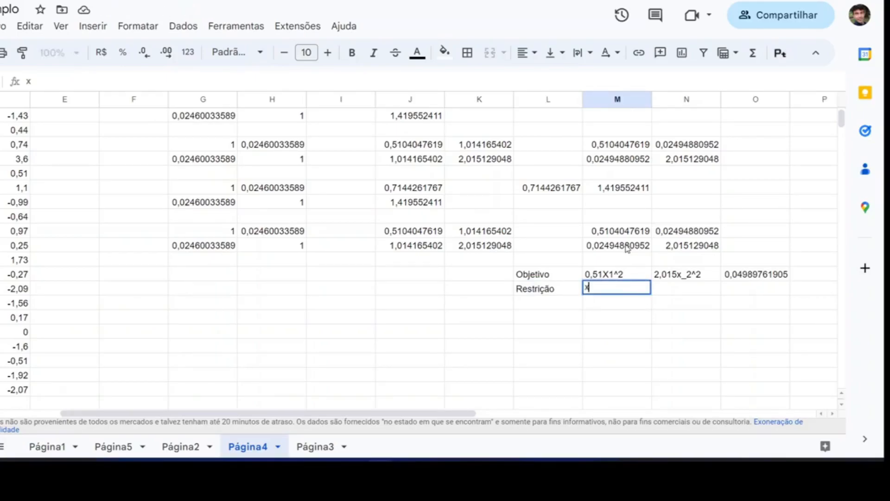
text(1)
key(Tab)
text(x2)
key(Tab)
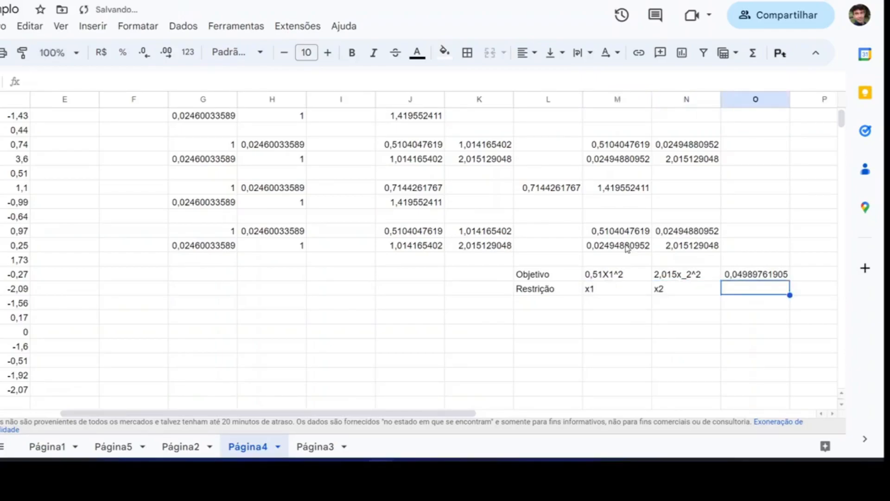
text(1)
key(Return)
Add the constraint's operators so that M17 reads x1+ and N17 reads x2=
key(Up)
key(Left)
key(Left)
key(Right)
key(Right)
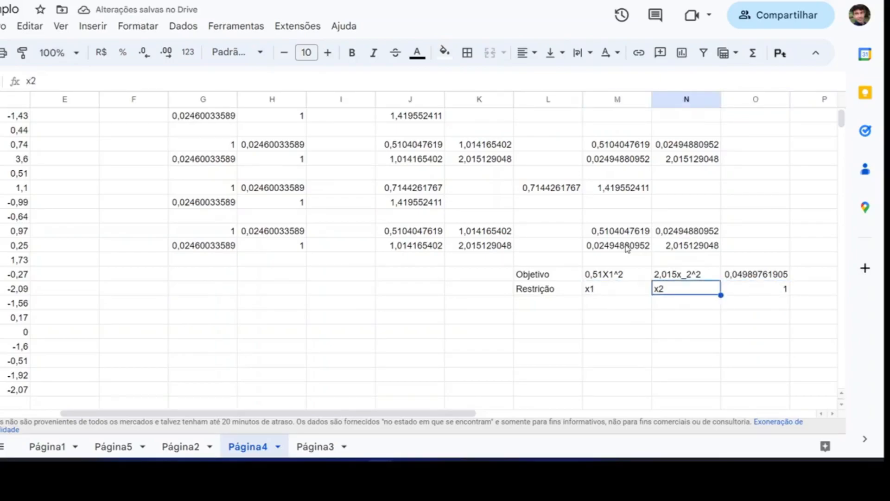
key(Left)
key(Left)
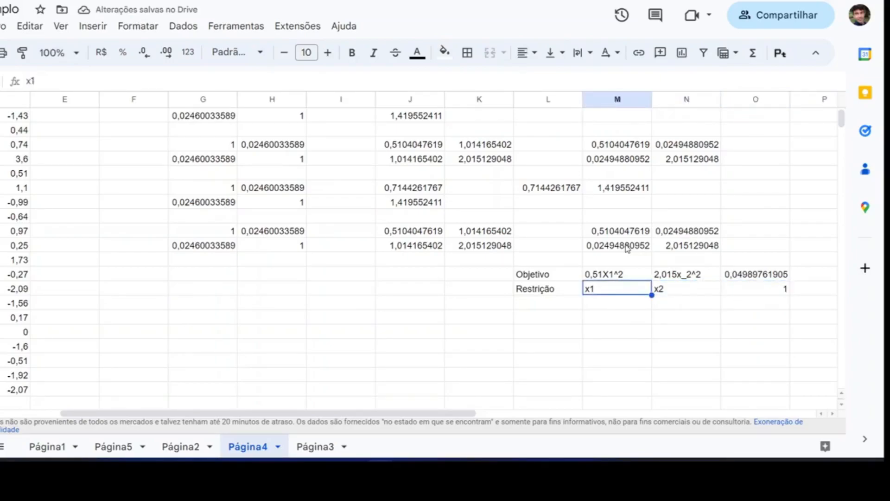
key(F2)
text(+)
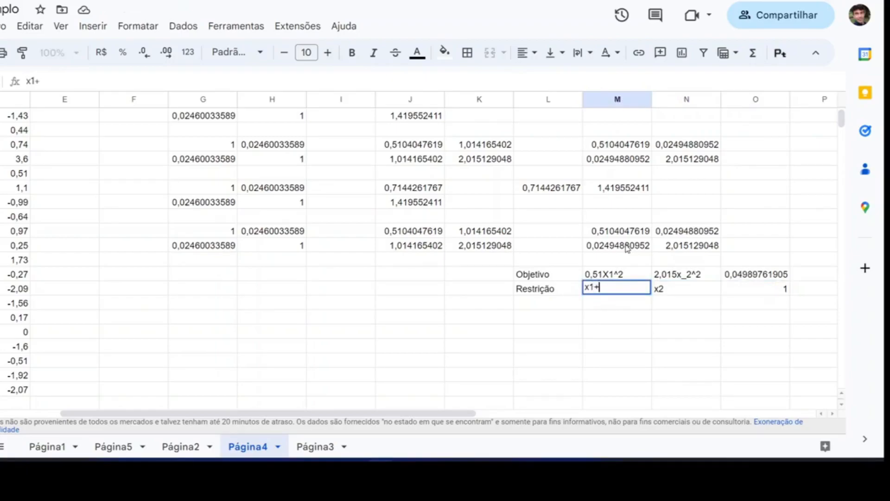
key(Return)
key(Right)
key(Up)
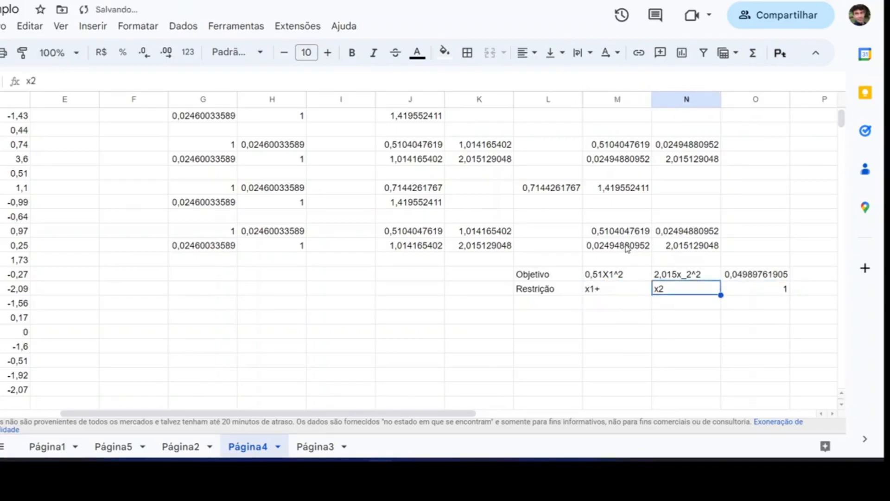
key(F2)
text(=)
key(Return)
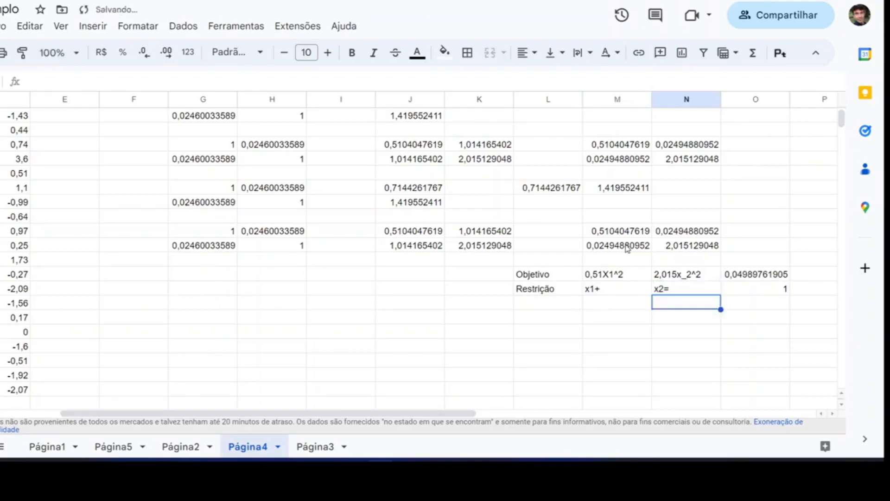
key(Right)
key(Up)
key(Down)
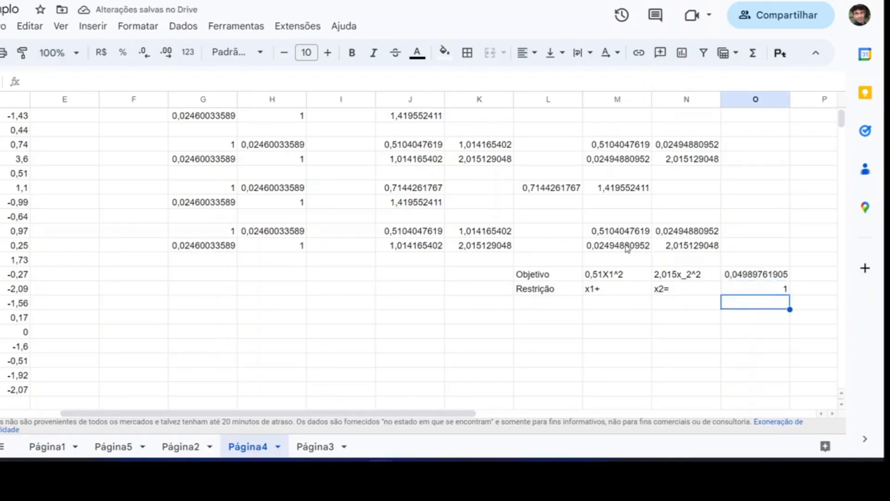
key(Left)
key(Left)
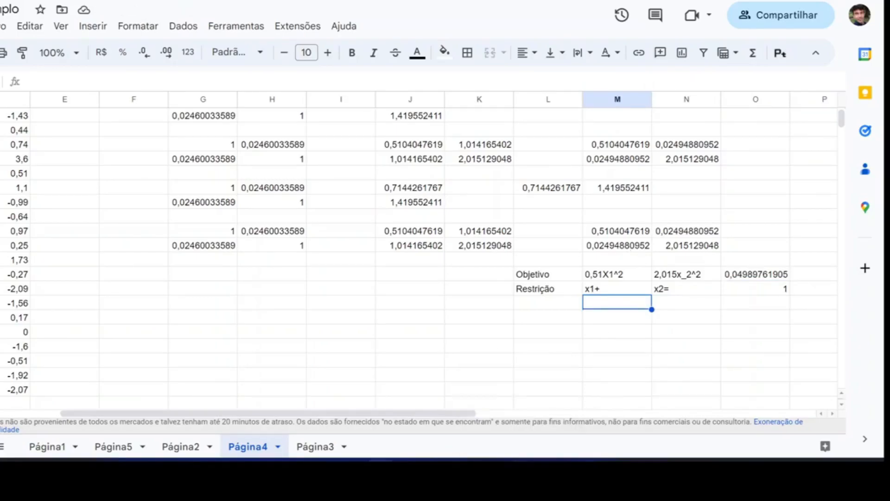
Switch to the Word document and write the equation's first term, 0,51x_1^2, followed by a plus sign
key(alt+Tab)
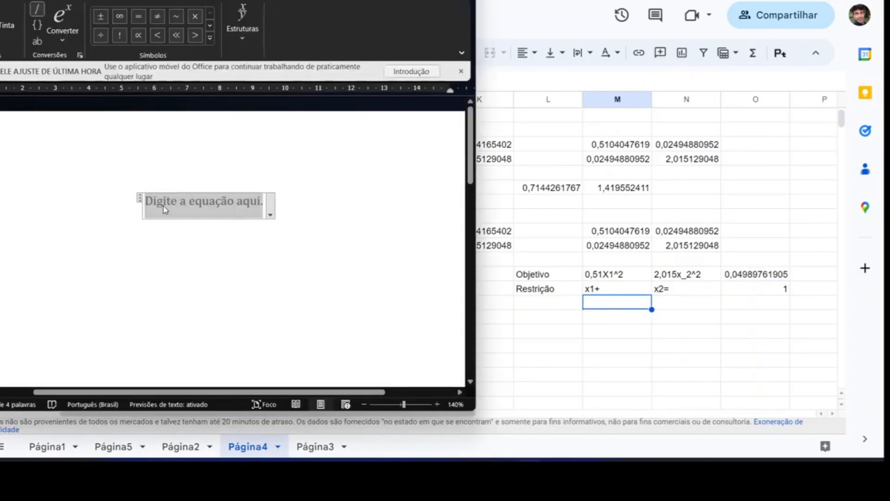
text(0)
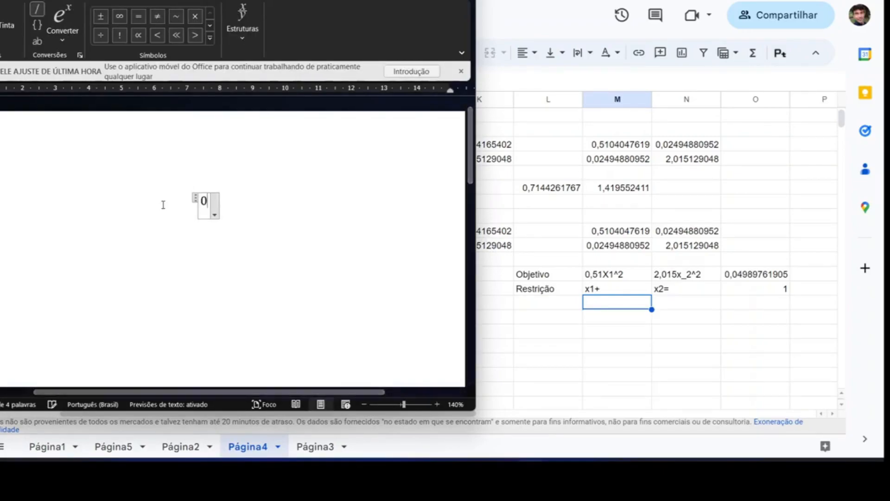
text(,51x)
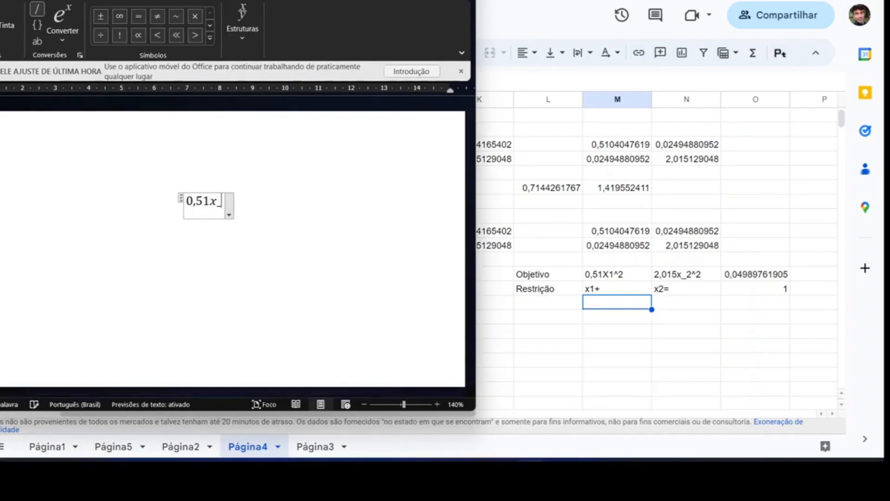
text(_^2 +)
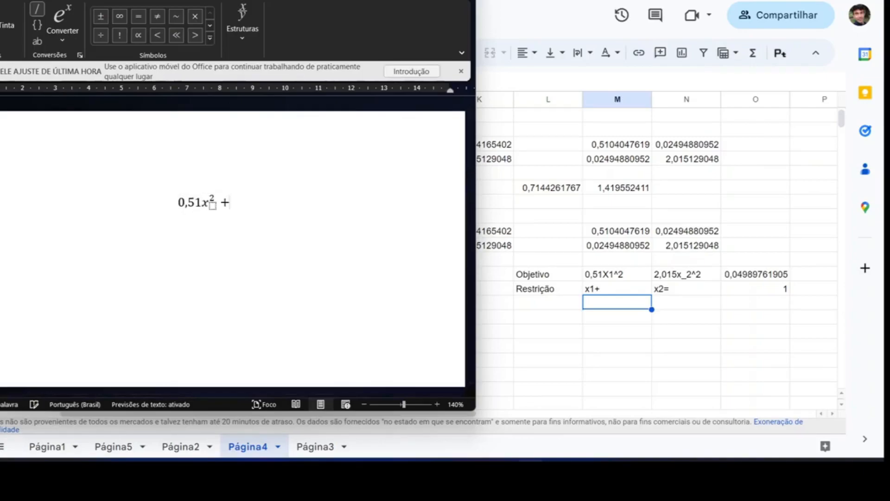
key(BackSpace)
key(BackSpace)
key(BackSpace)
key(BackSpace)
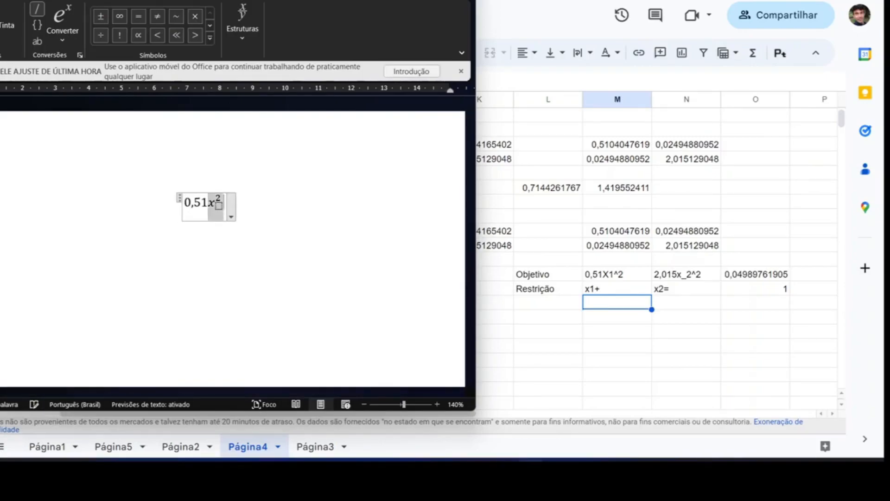
text(x_1)
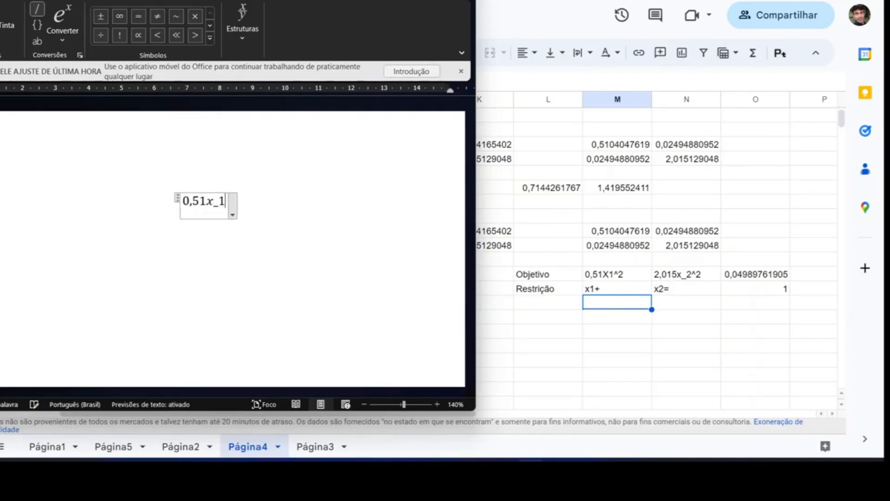
text(^2 + )
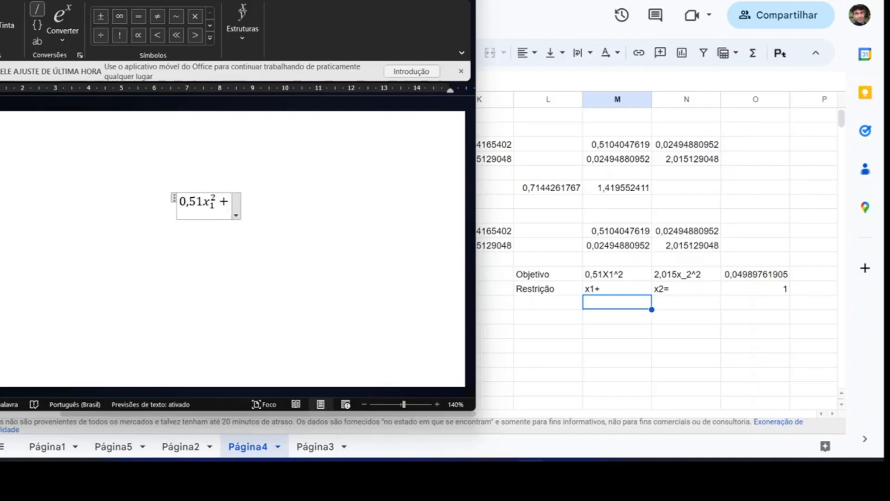
Add the second term 2,015x_2^2 and another plus sign to the equation
text(2,0)
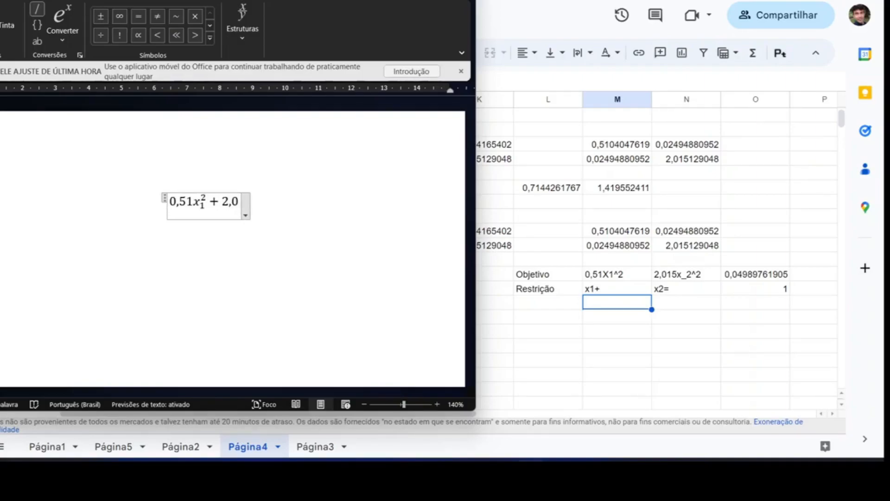
text(15x_)
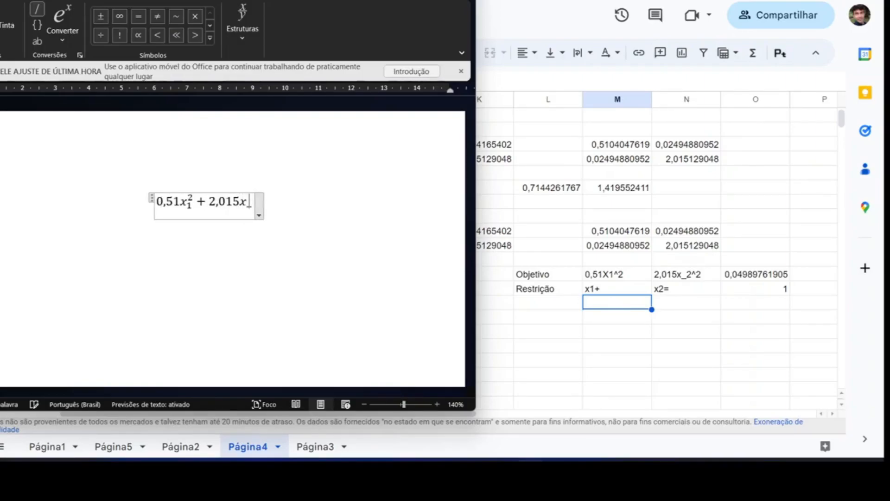
text(^2)
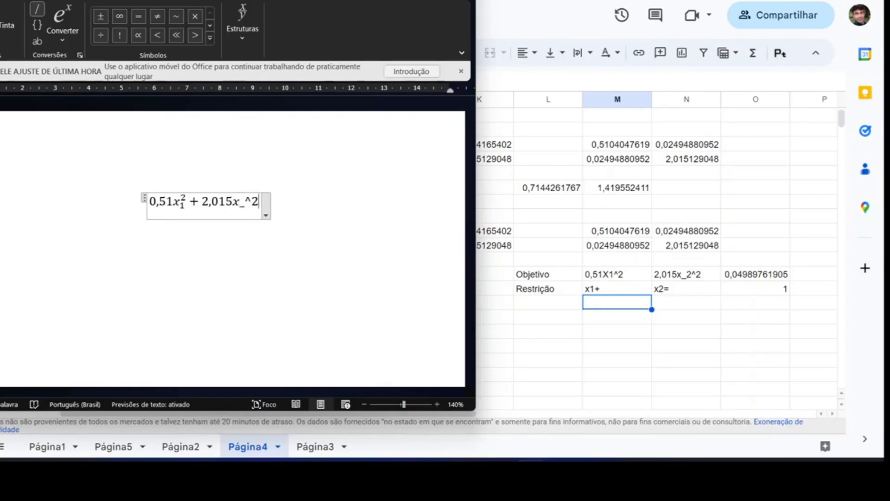
key(Left)
key(Left)
text(2)
text( +)
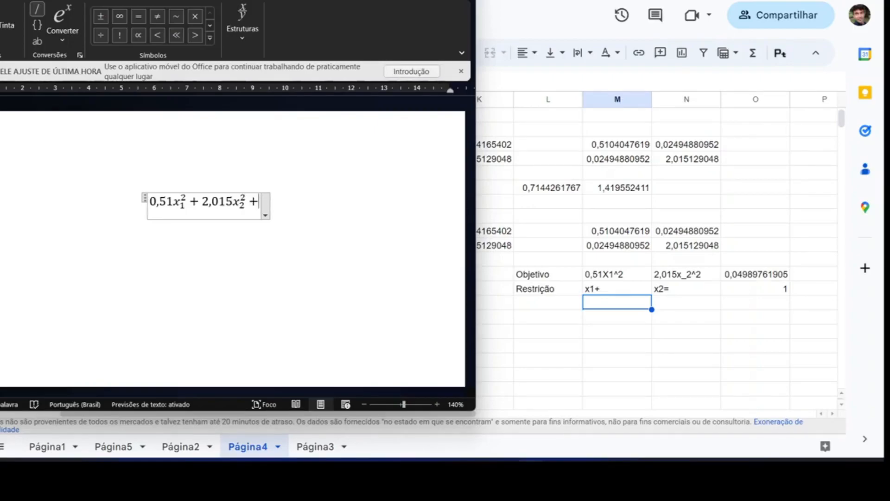
Add the third term 0,049x_1x_2 to the equation, with both subscripts converted to built-up form
text(0,0)
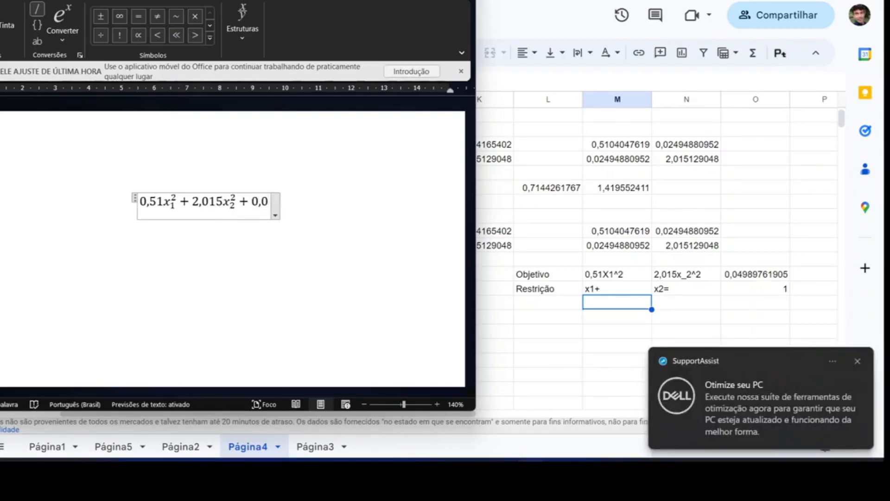
text(49)
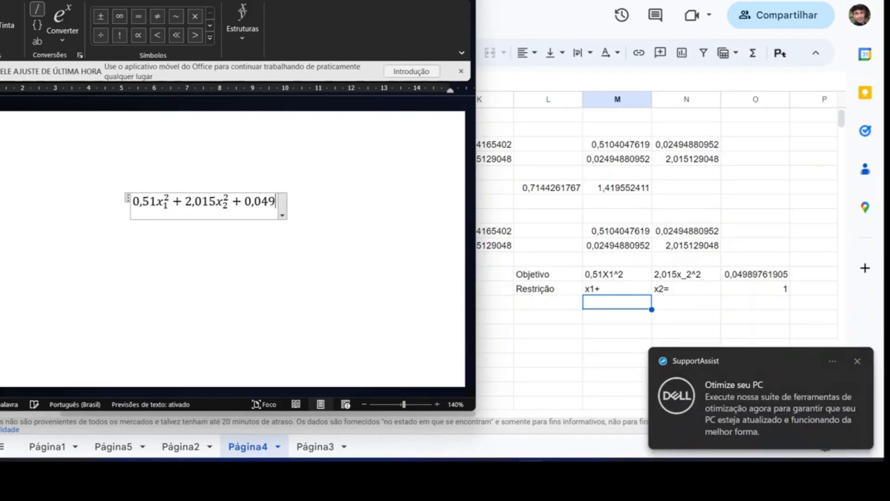
click(857, 361)
click(276, 201)
text(x_1)
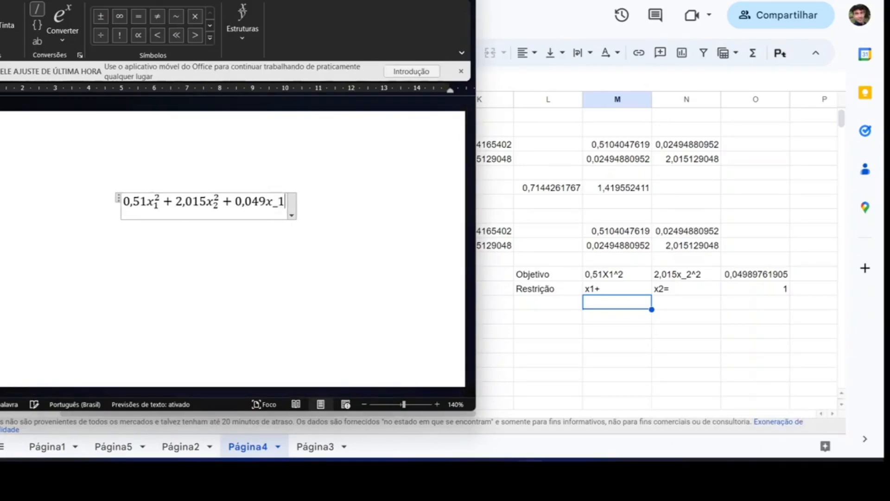
text(x_2)
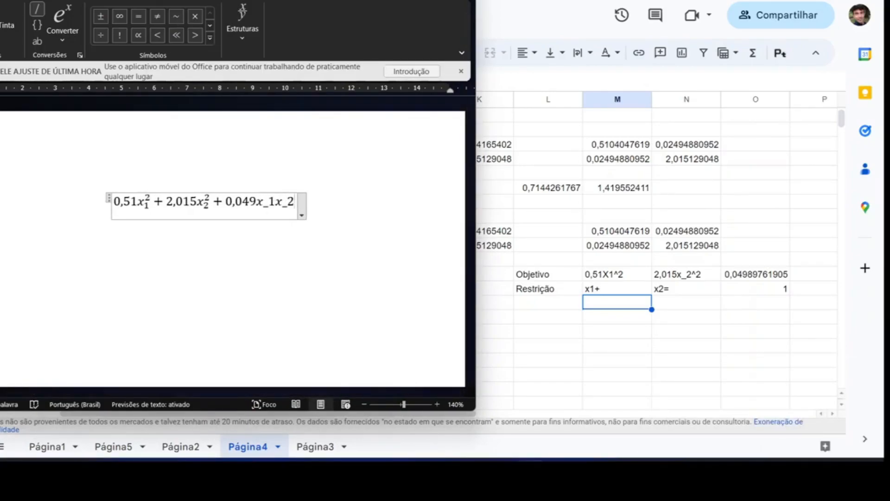
key(space)
key(Left)
key(Left)
key(space)
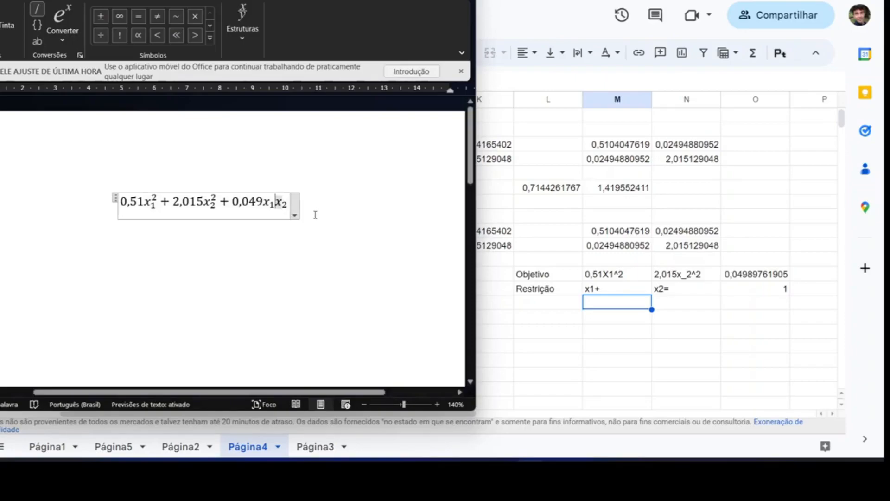
Insert the label "Objetivo" in front of the equation to mark it as the objective function
click(114, 201)
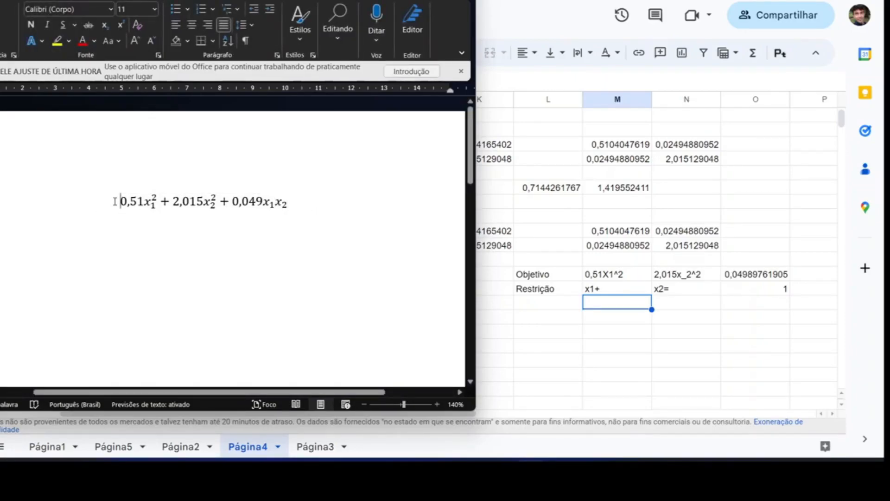
text(Min )
text(Objeti)
text(vo)
Write the constraint, ending in x_2=1, as a new equation on the line below the objective
click(237, 202)
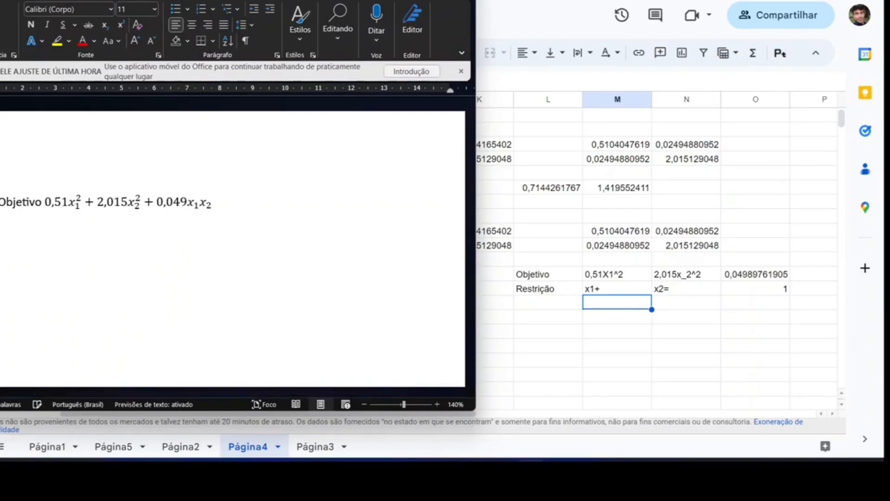
key(alt+equal)
text(x_)
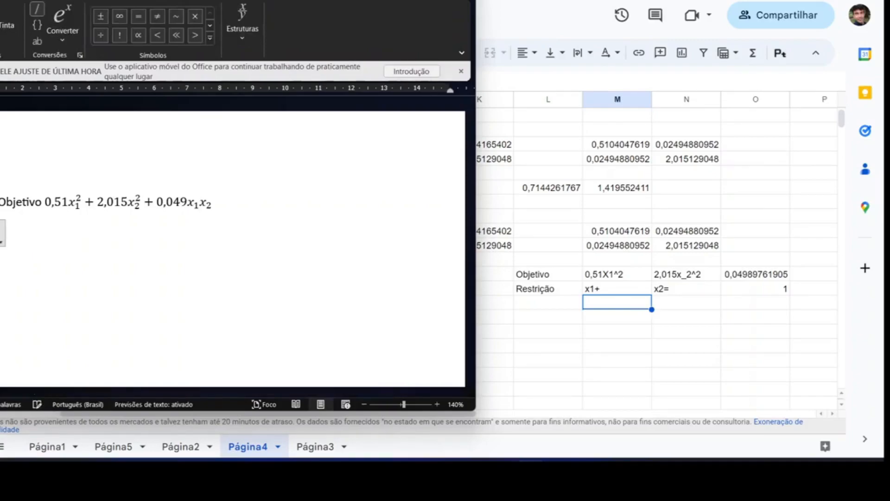
text(2)
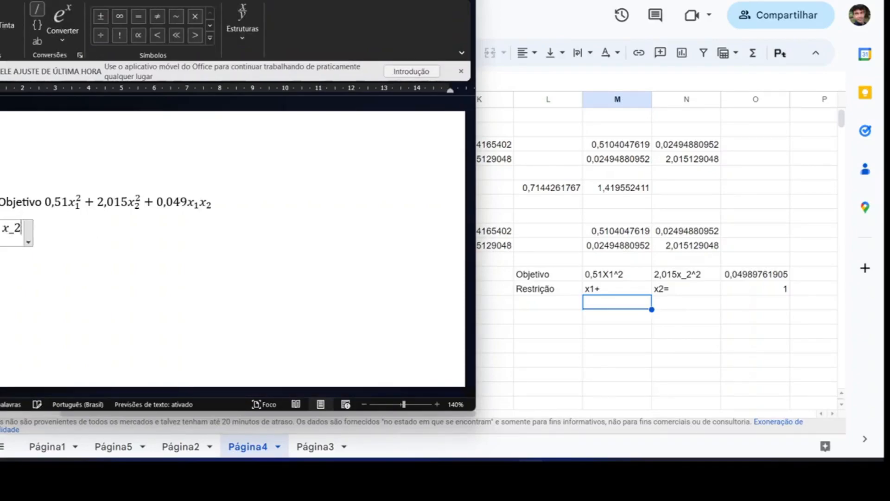
text(=)
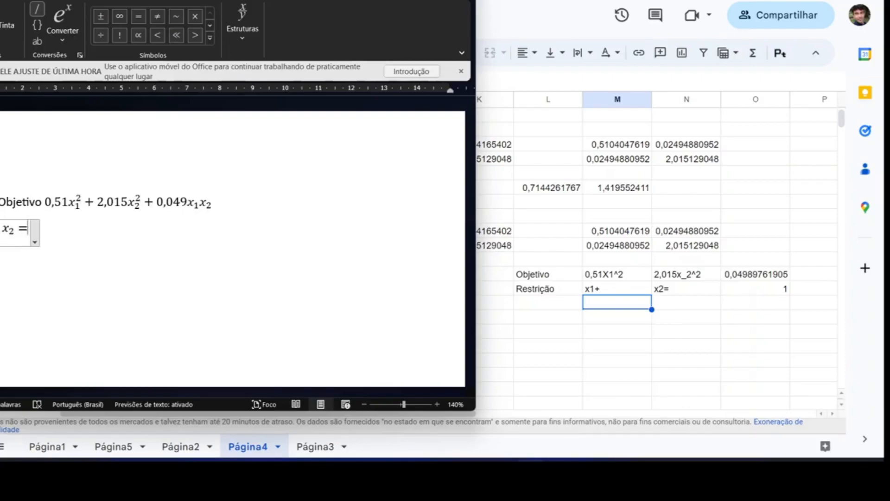
text(1)
click(85, 235)
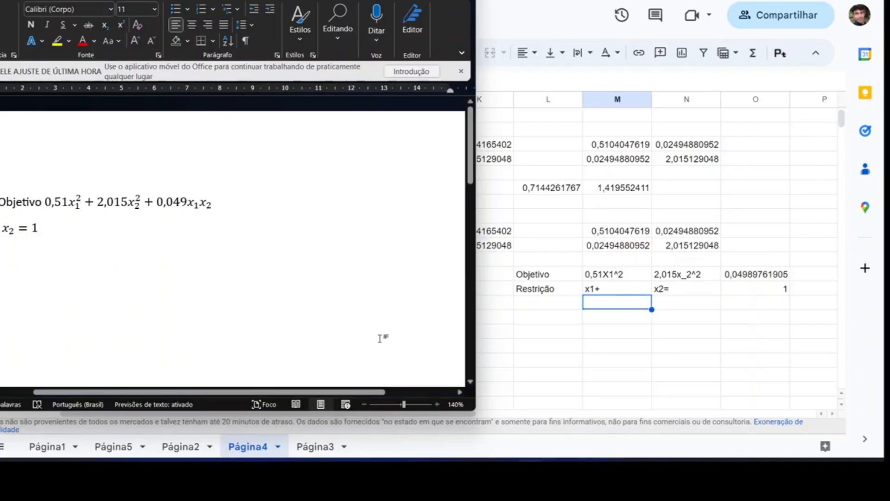
mouse_move(503, 472)
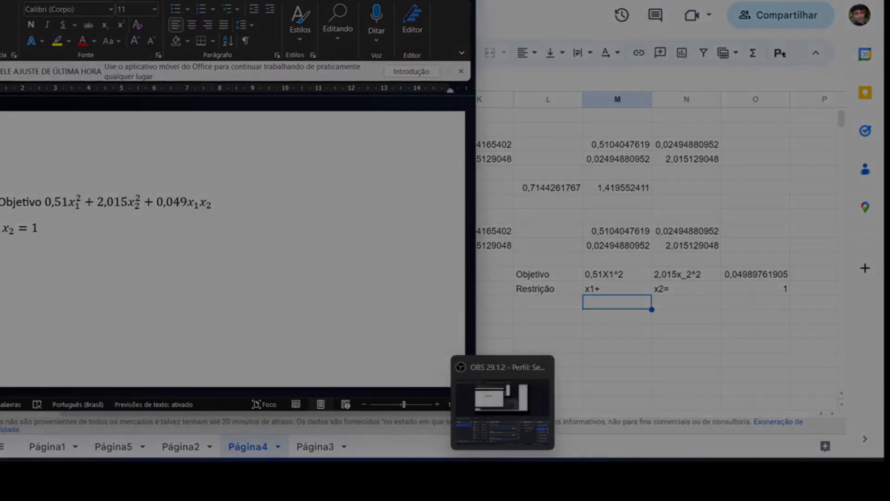